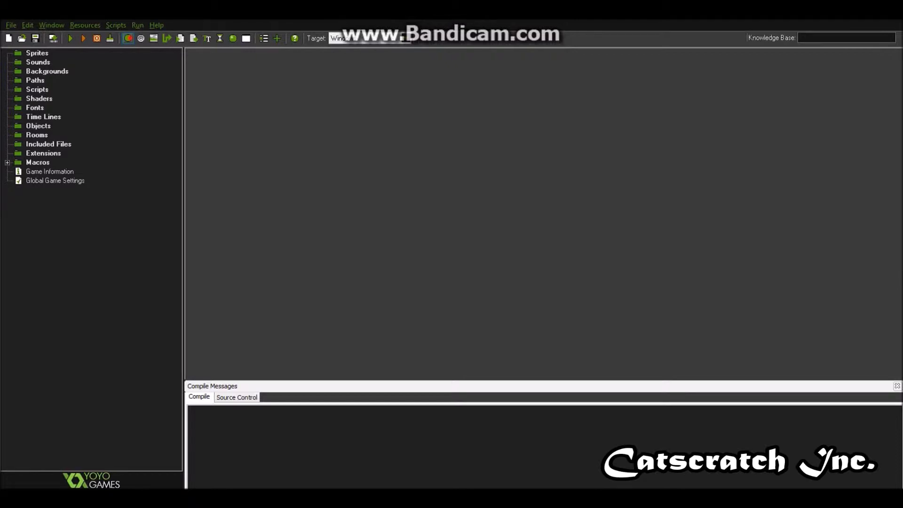
Create a new sprite with a blank 32×32 image and open its first frame.
click(128, 38)
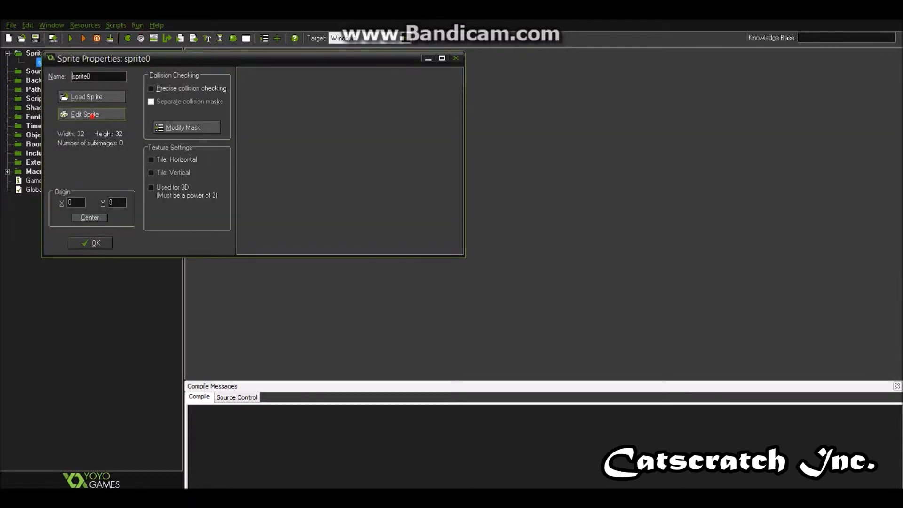
click(92, 115)
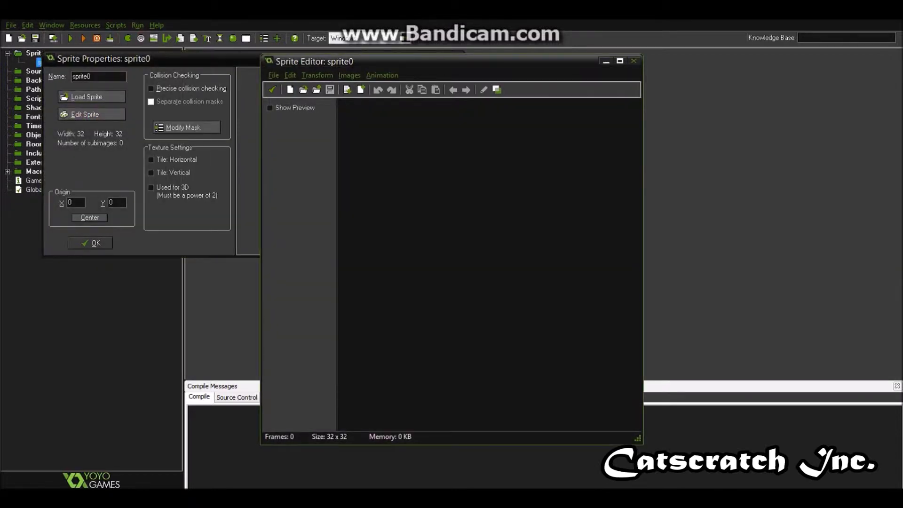
click(290, 89)
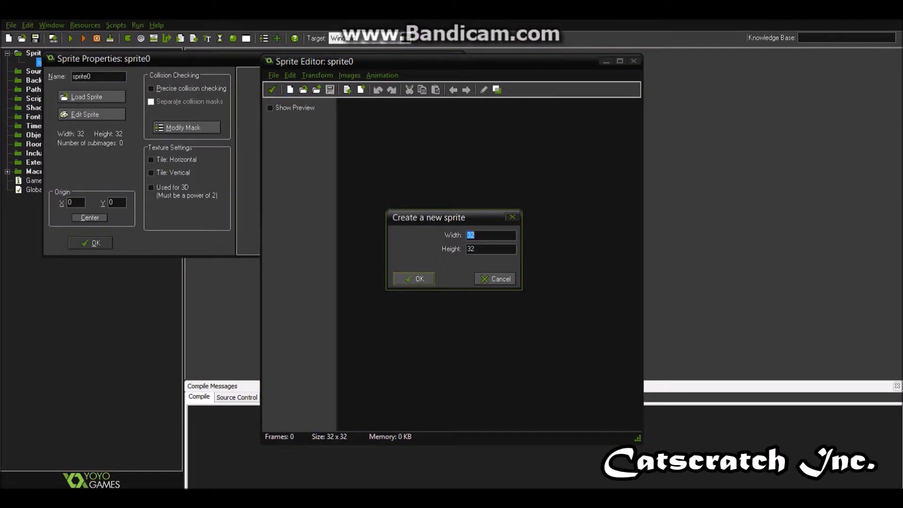
key(Return)
double_click(360, 112)
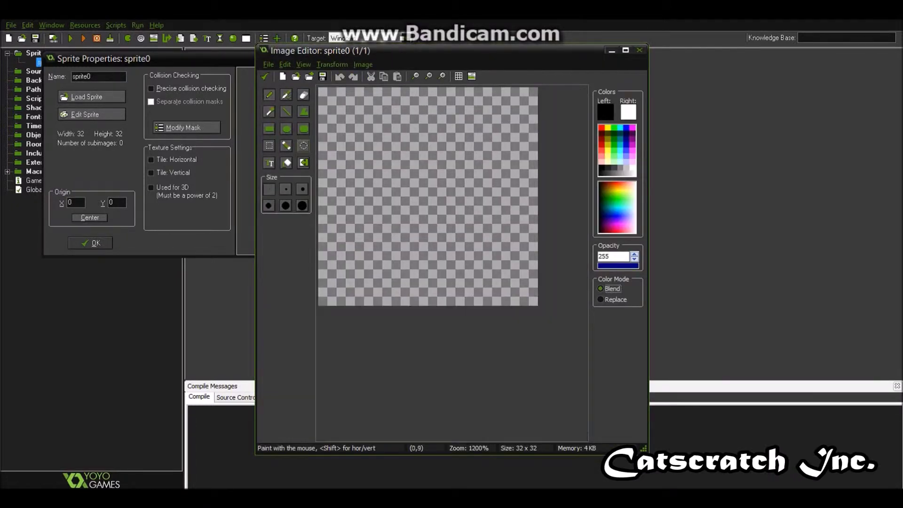
Draw a white, black-outlined ellipse filling the canvas, undoing a stray spray stroke.
click(304, 146)
mouse_move(326, 100)
mouse_down()
mouse_move(459, 240)
mouse_move(423, 207)
mouse_move(403, 166)
mouse_up()
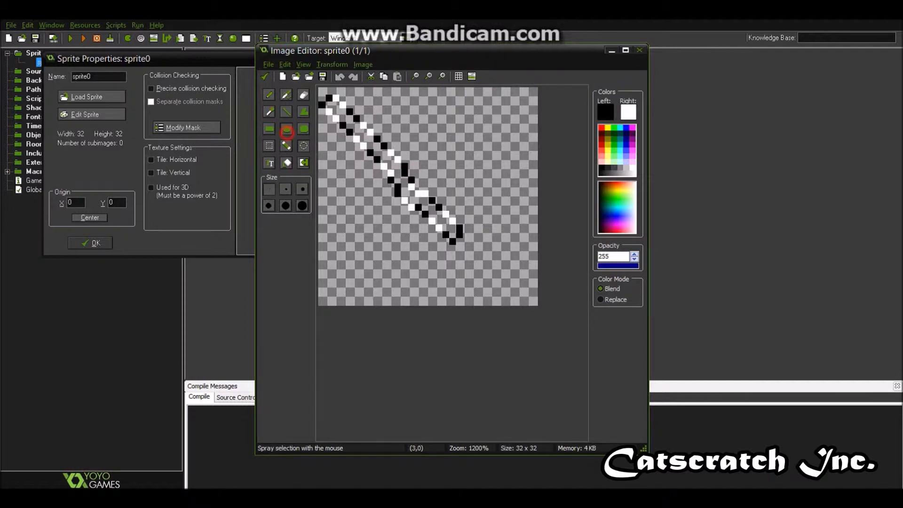
click(286, 128)
key(ctrl+z)
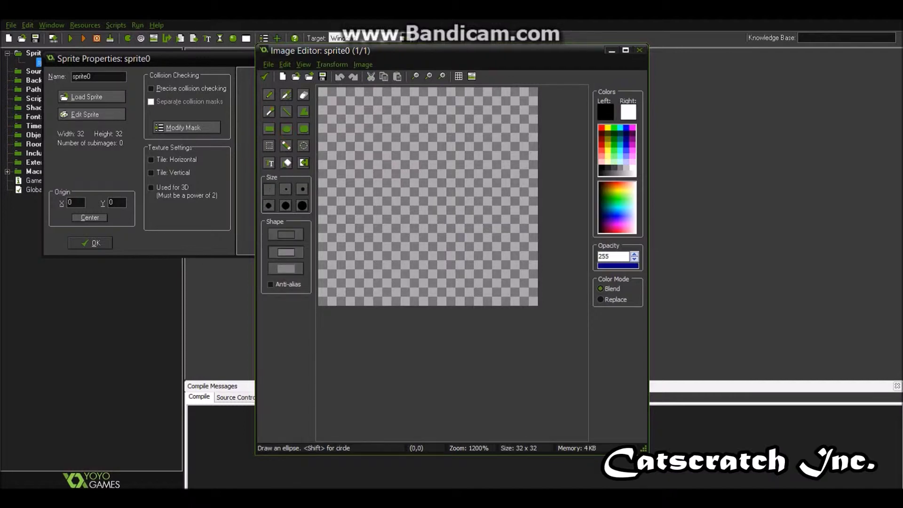
drag(321, 91, 536, 304)
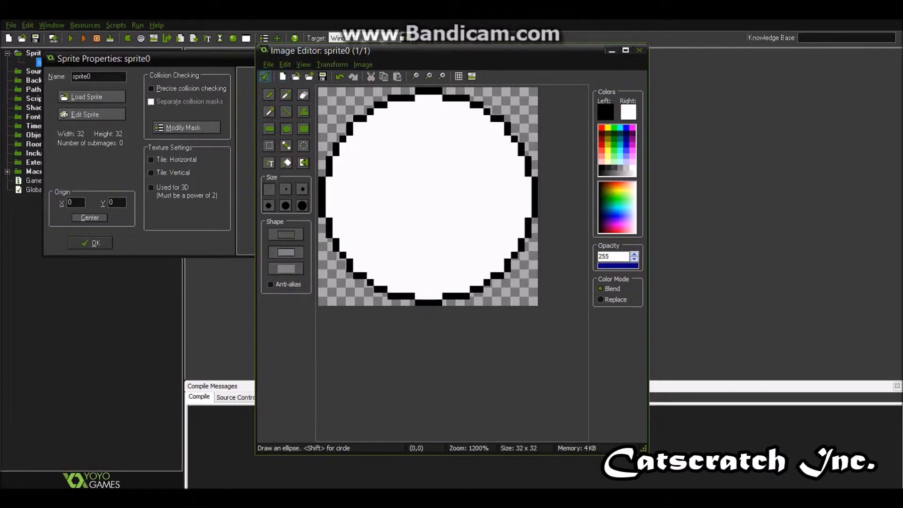
click(265, 76)
Close the sprite editor and rename the sprite to spr_player.
click(272, 90)
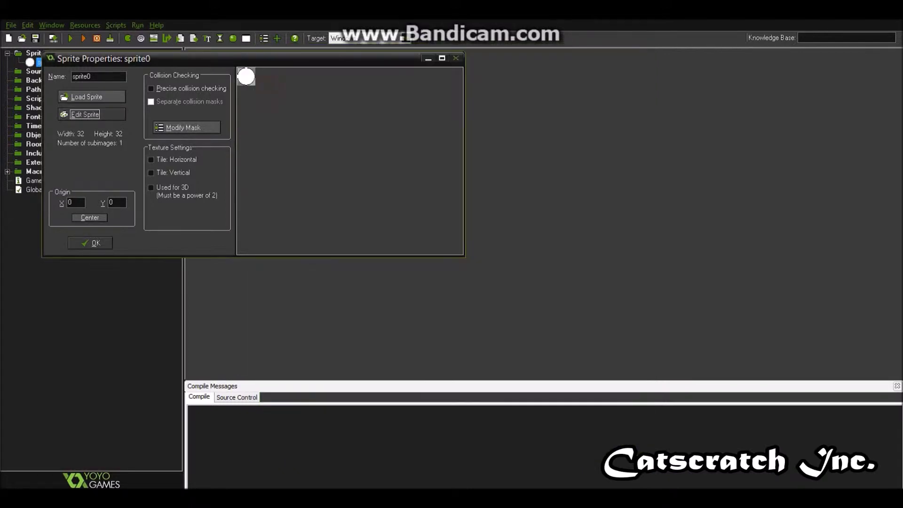
click(115, 76)
key(BackSpace)
key(BackSpace)
key(BackSpace)
key(BackSpace)
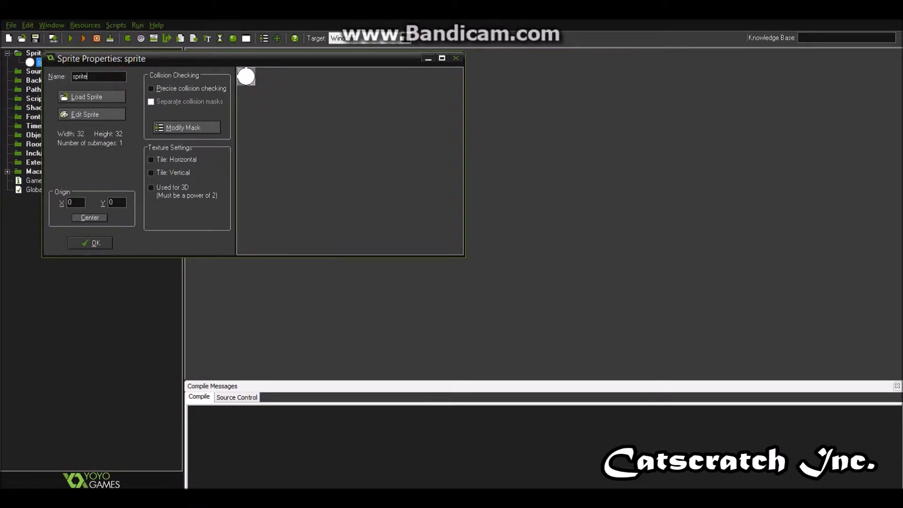
text(_player)
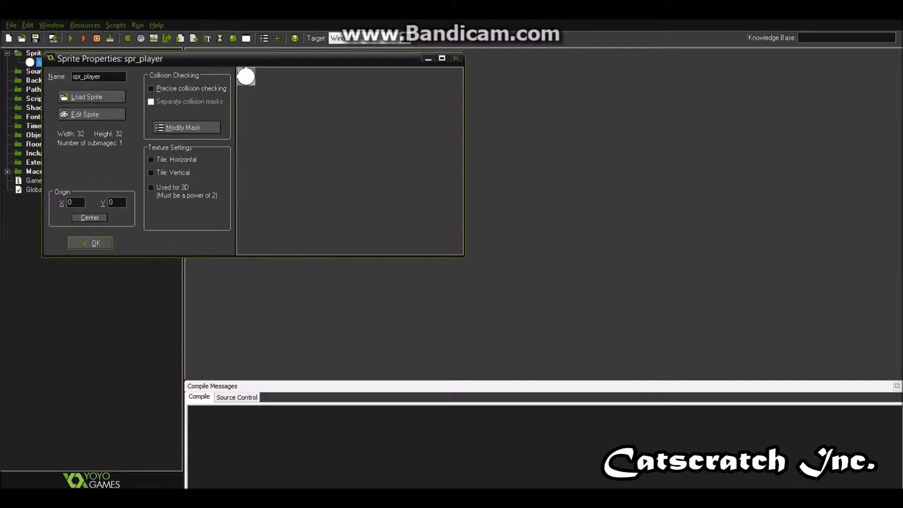
Set the sprite origin to X 0 and Y 0, then confirm the properties.
click(89, 217)
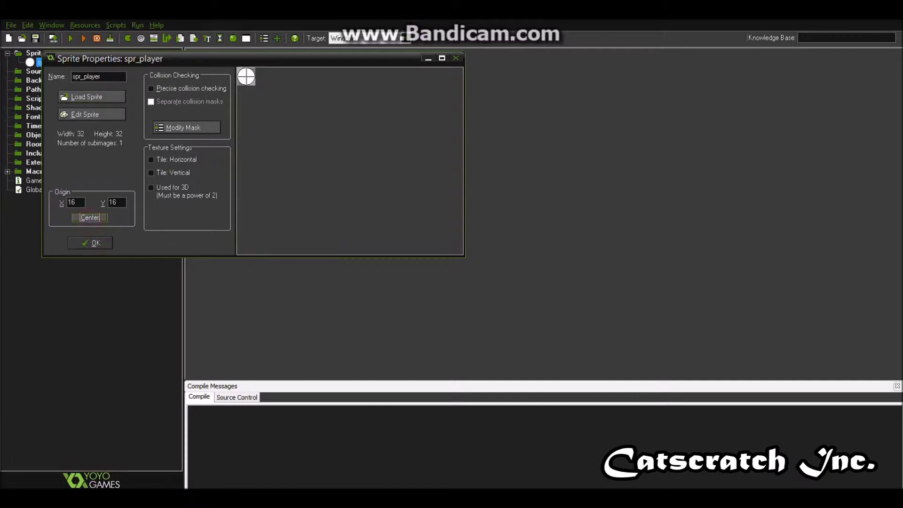
double_click(74, 203)
text(0)
double_click(115, 202)
text(0)
click(107, 243)
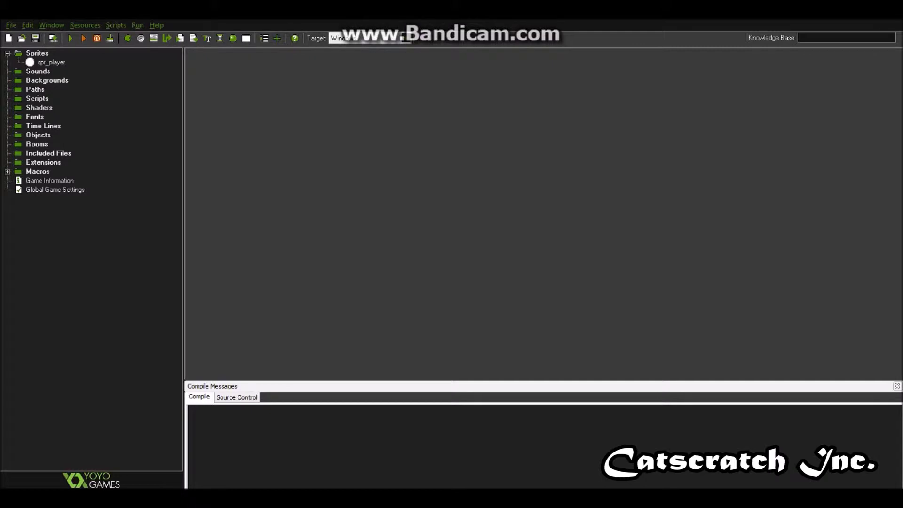
Look through the Objects folder options and resource list without creating anything.
right_click(37, 135)
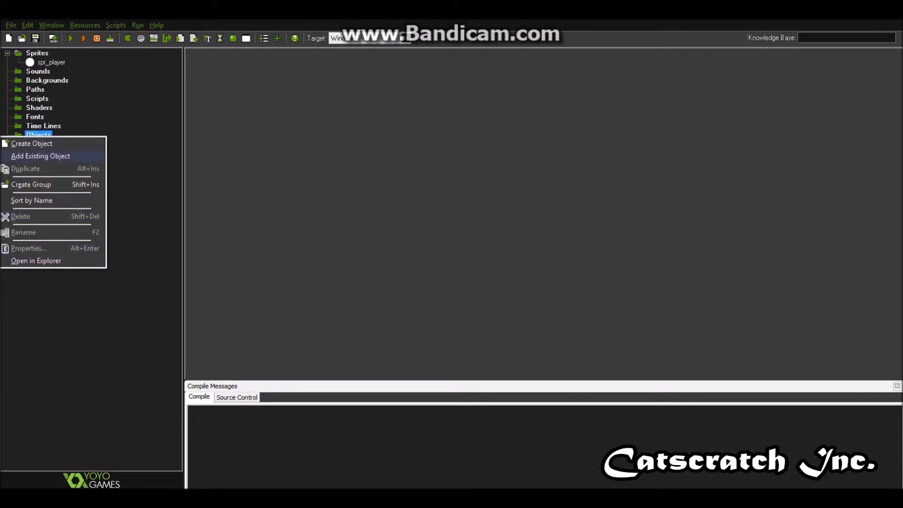
click(75, 84)
click(85, 25)
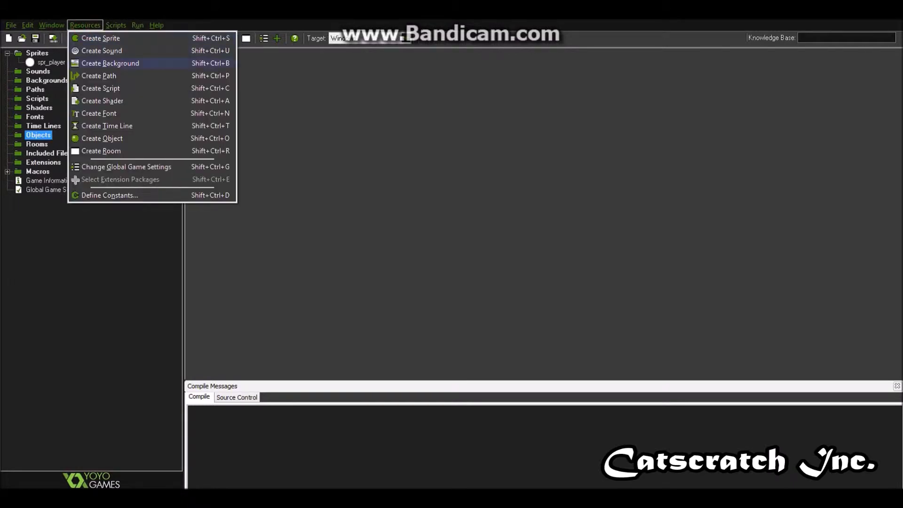
click(289, 156)
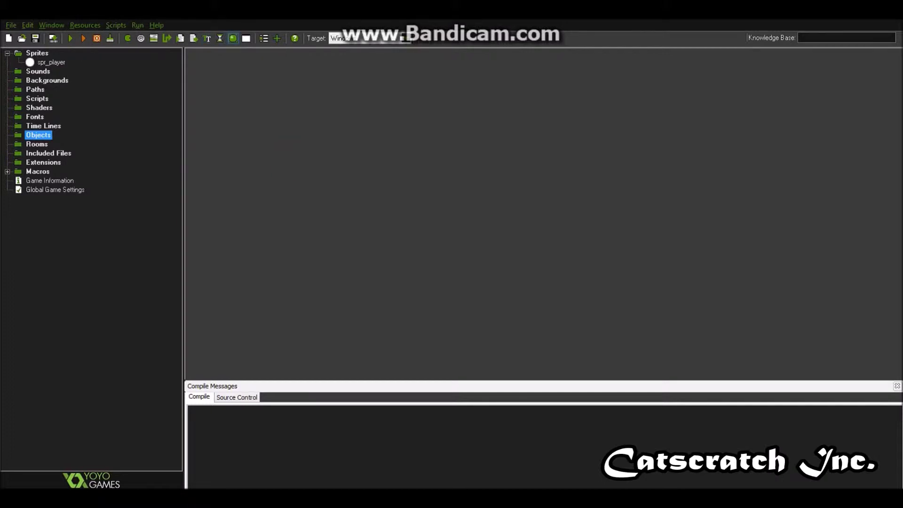
Create an object named obj_player with sprite spr_player and open the event chooser.
click(233, 38)
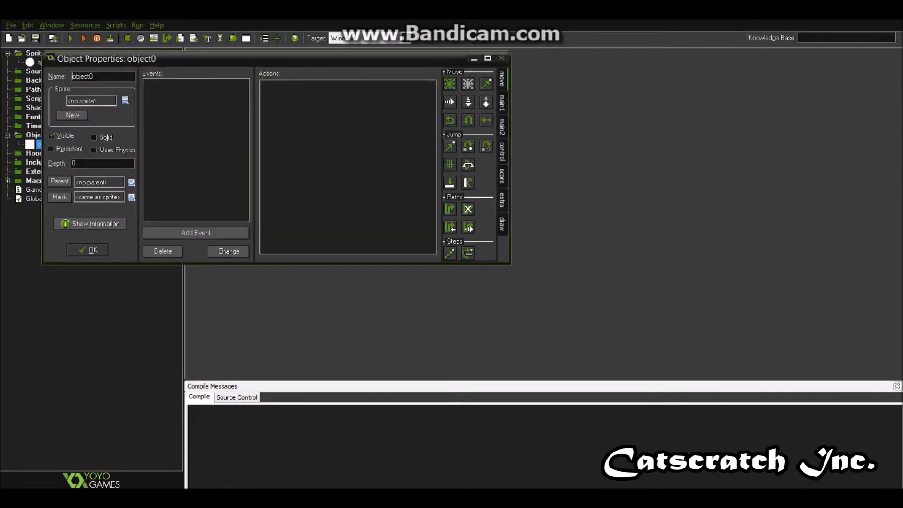
drag(95, 77, 79, 76)
text(j_player)
click(126, 101)
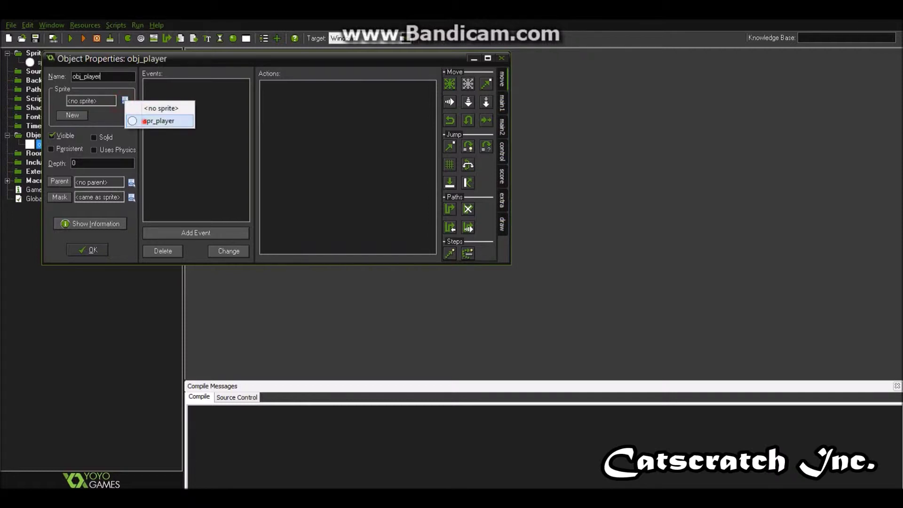
click(146, 120)
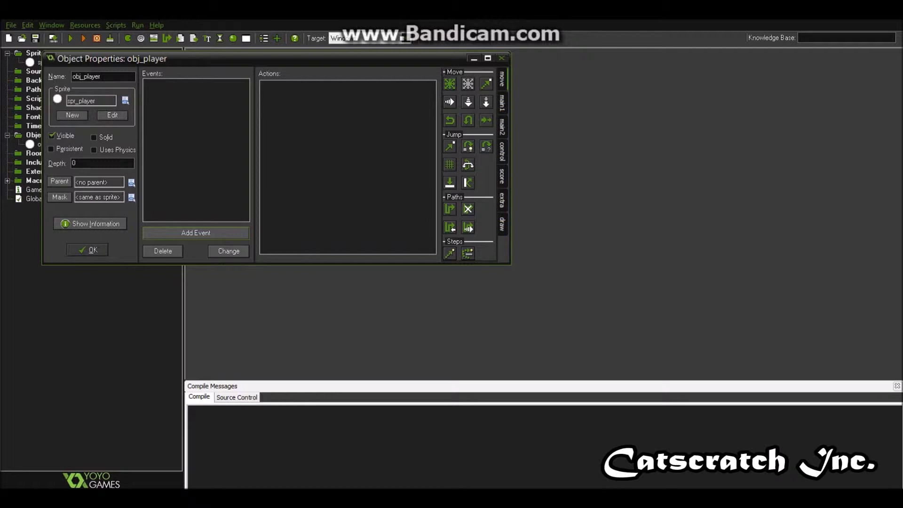
click(196, 233)
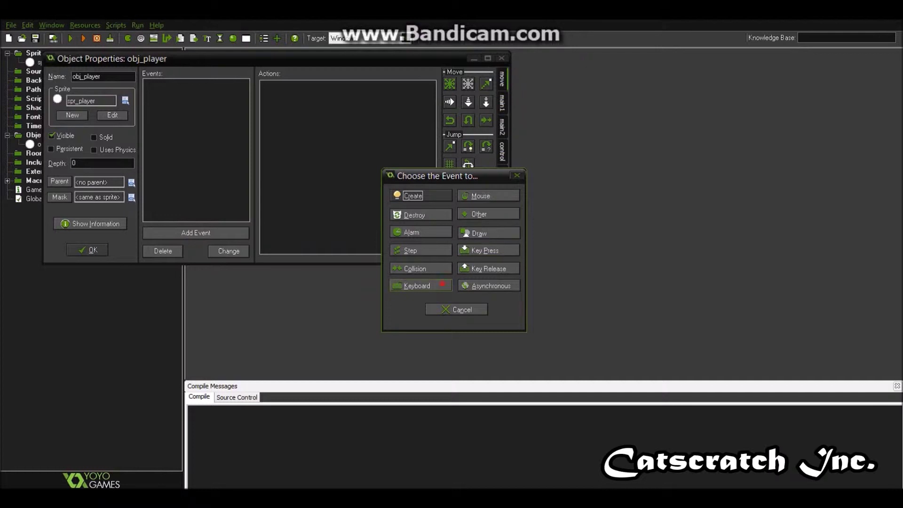
Add an Up key event with a Move Fixed action upward at speed 4, then close obj_player.
click(417, 285)
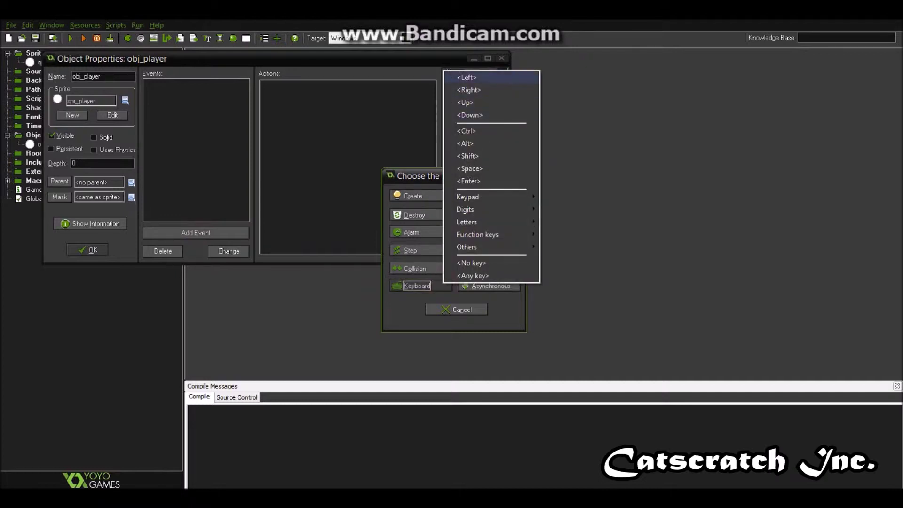
click(467, 103)
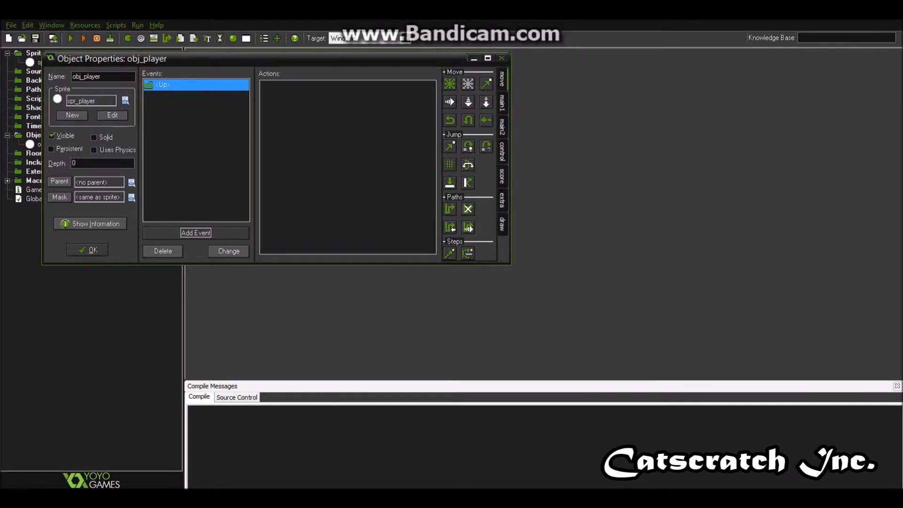
drag(450, 84, 329, 123)
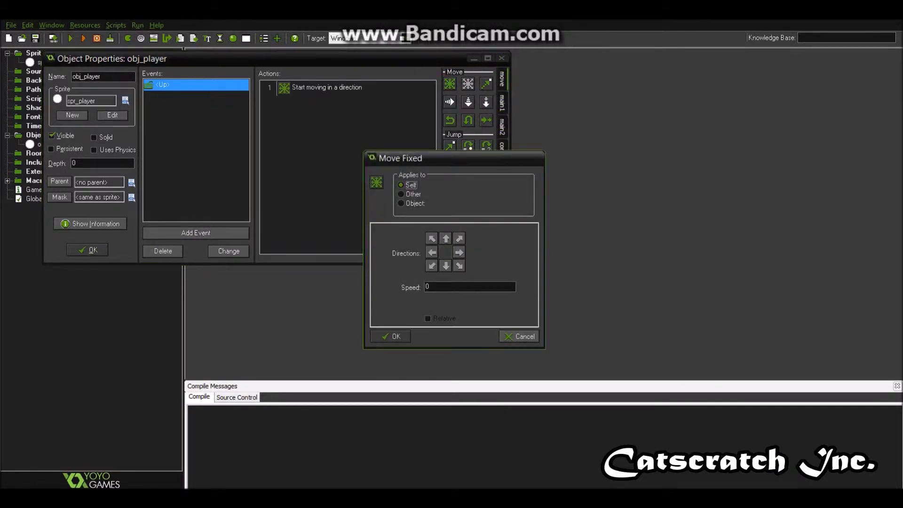
click(446, 238)
double_click(441, 288)
text(4)
key(Return)
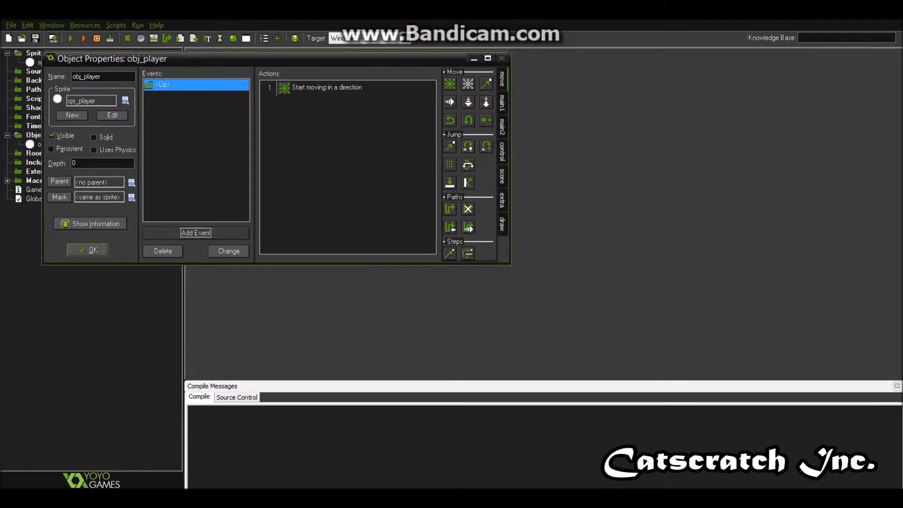
click(100, 249)
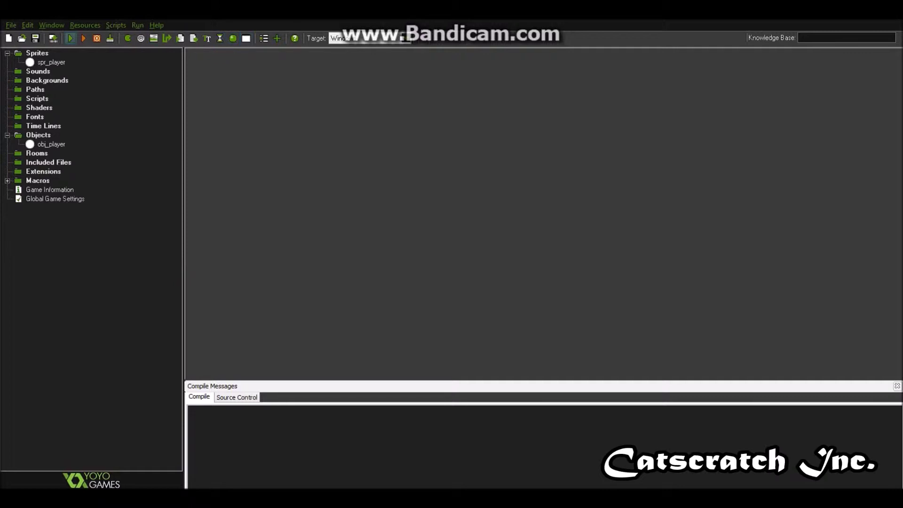
Create room0, maximize its room editor and show the backgrounds settings.
click(38, 153)
click(85, 25)
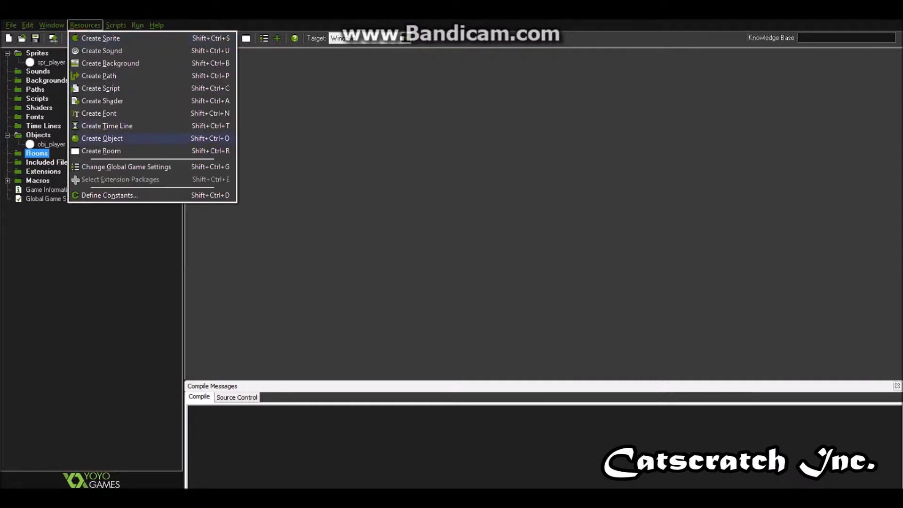
click(283, 70)
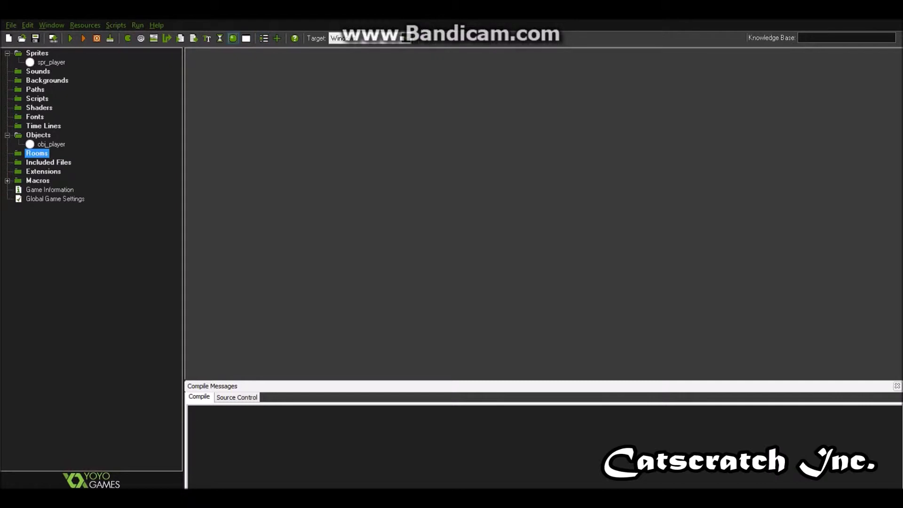
click(247, 38)
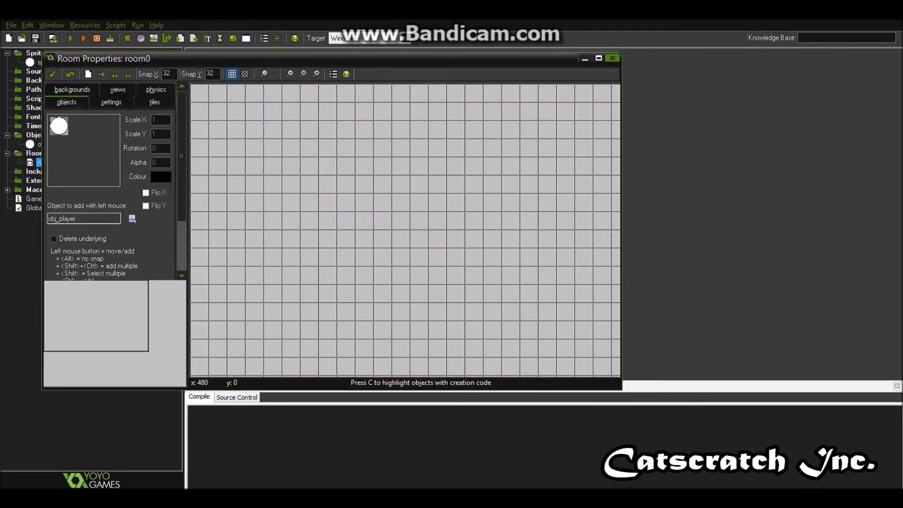
click(598, 58)
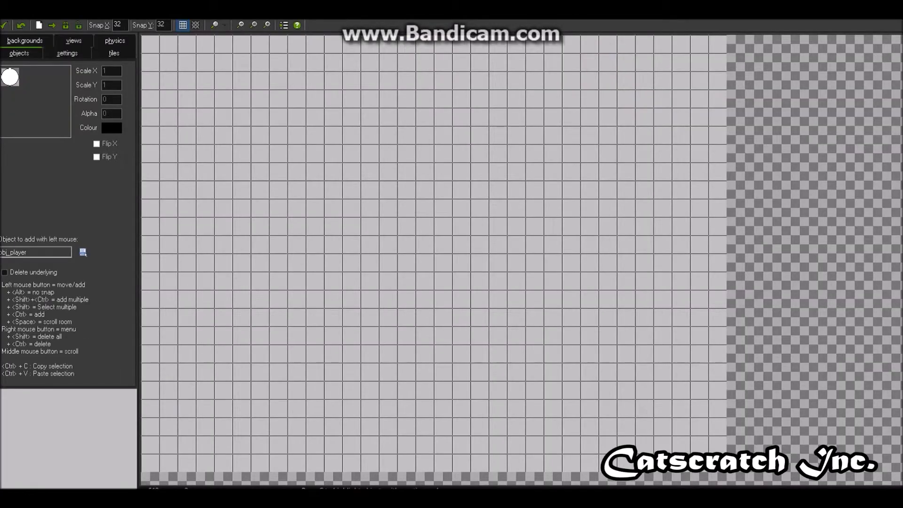
click(47, 41)
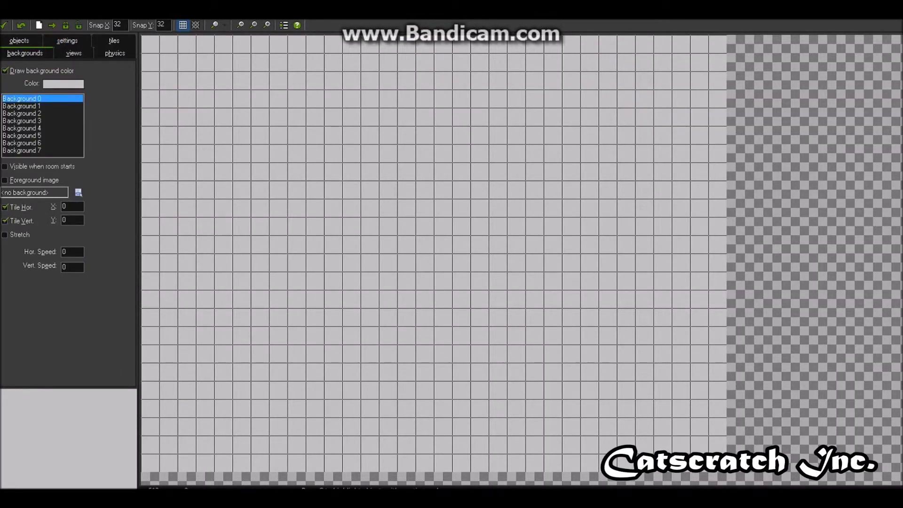
Set room0's background colour to bright green.
click(52, 84)
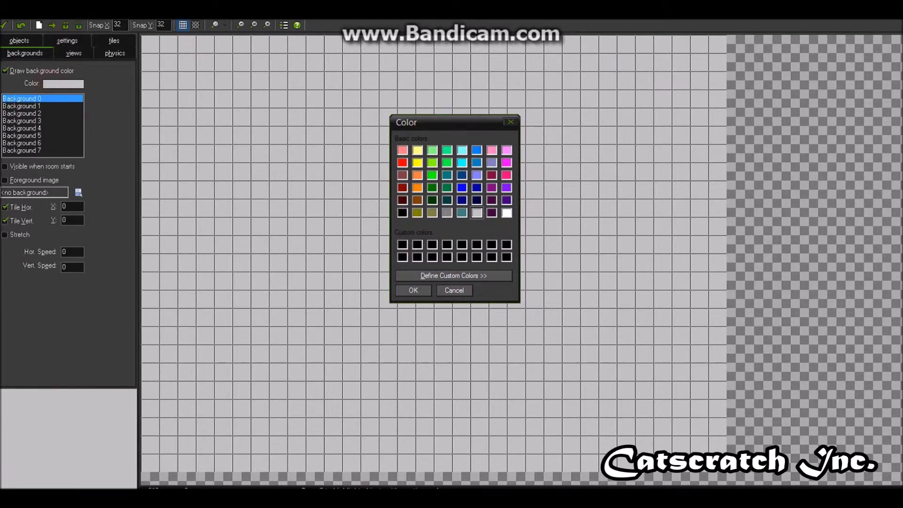
click(433, 175)
click(413, 290)
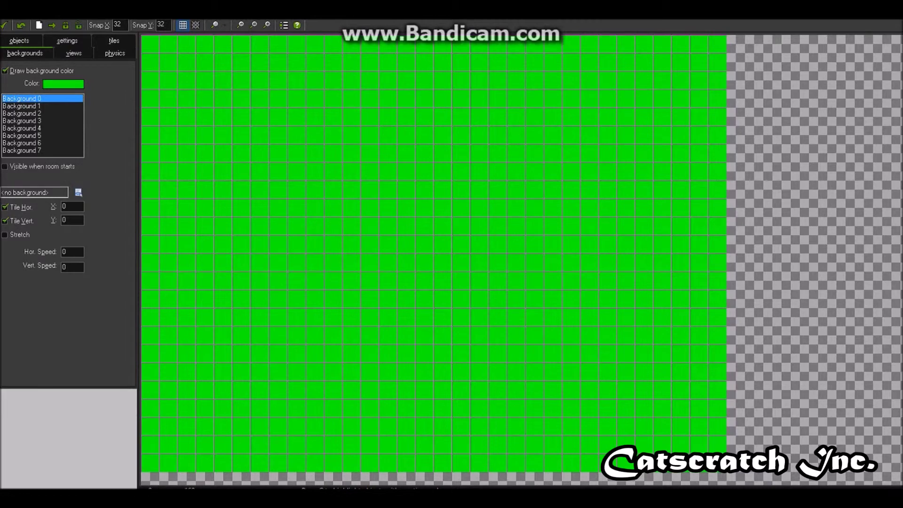
Turn off the grid, place an obj_player instance near the centre, and close the room.
click(23, 41)
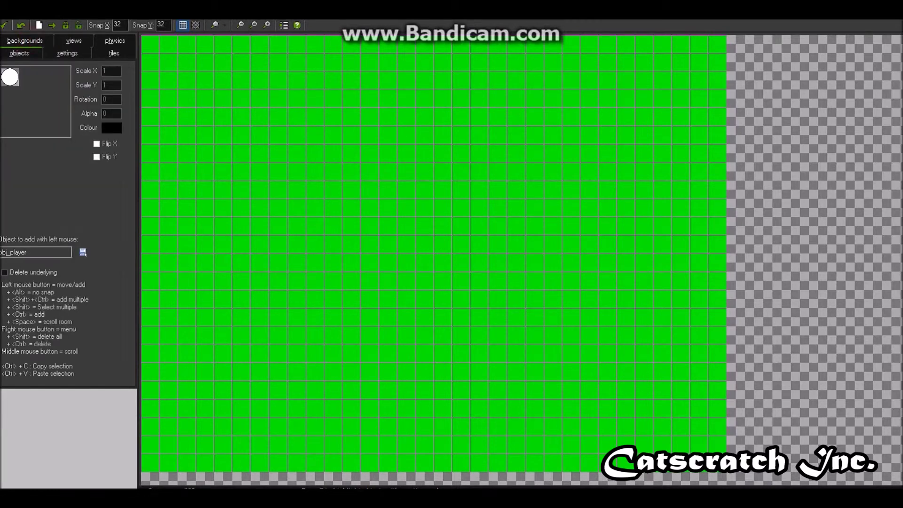
click(183, 24)
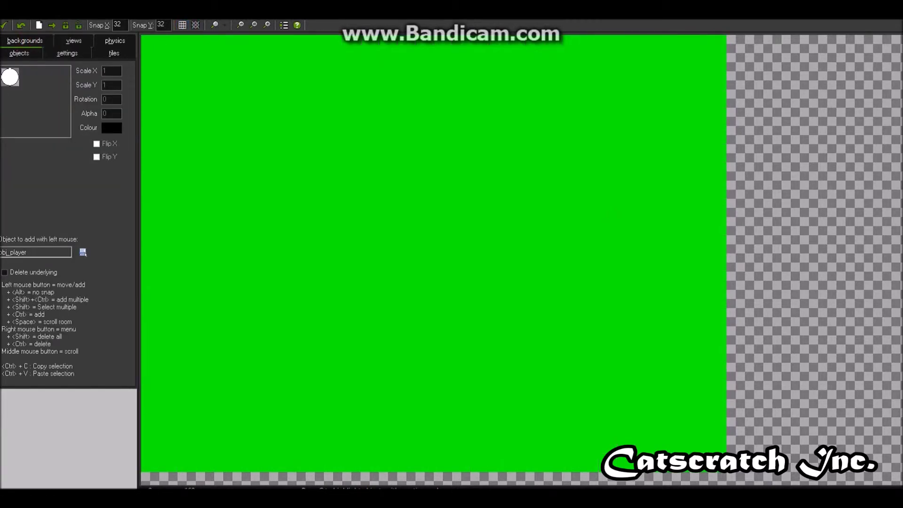
drag(205, 189, 425, 299)
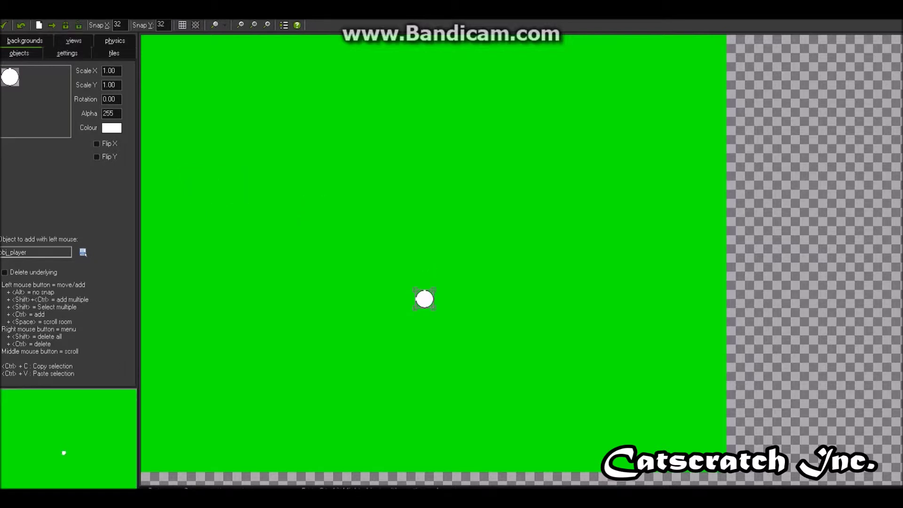
click(4, 25)
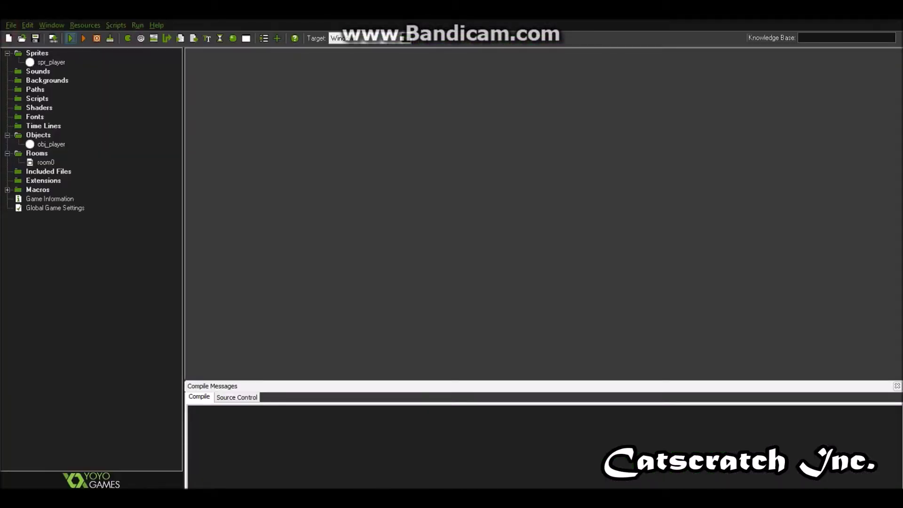
Test-run the game, moving the circle up with four Up presses, then reopen obj_player.
click(70, 38)
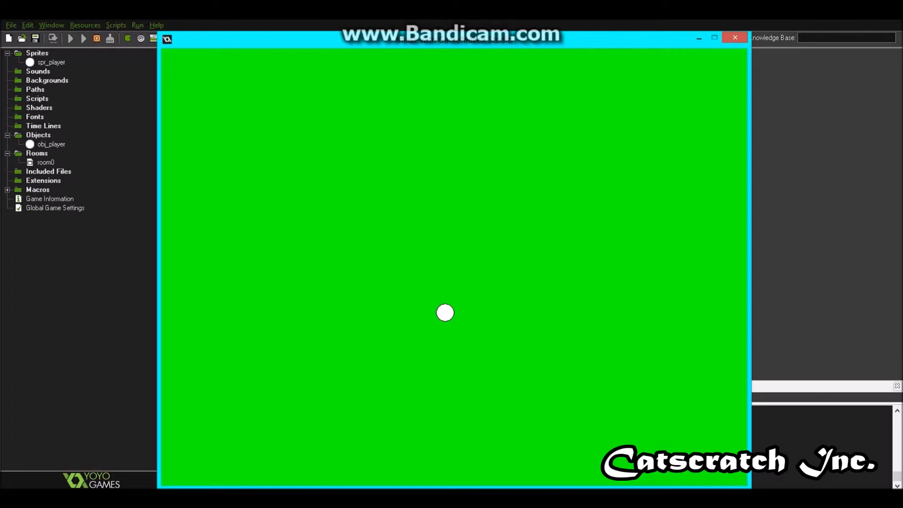
key(Up)
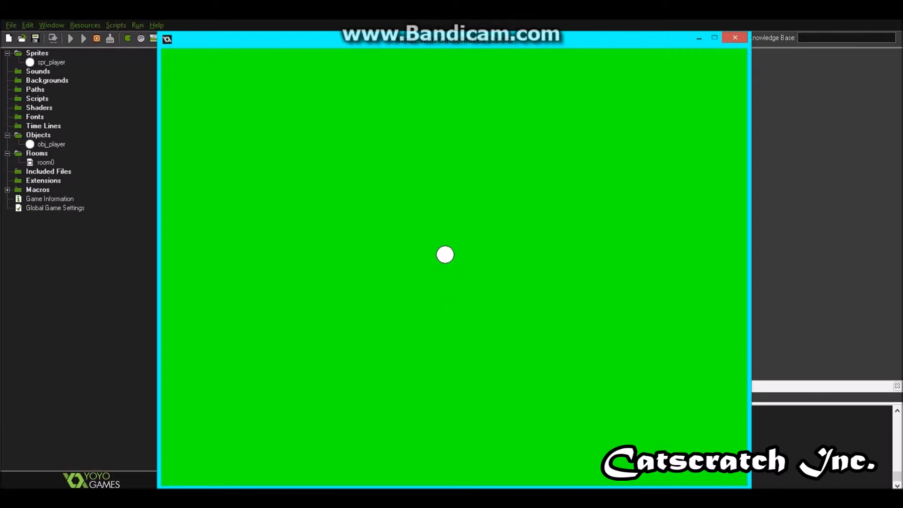
key(Up)
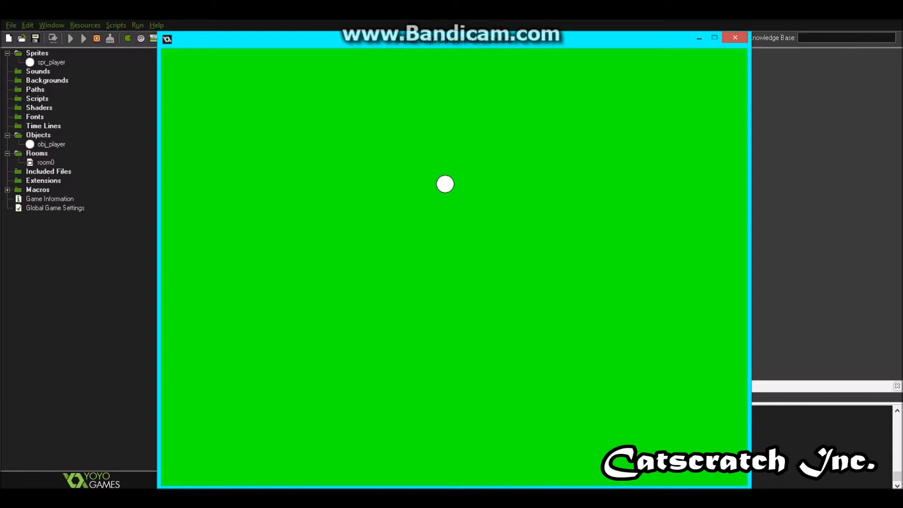
key(Up)
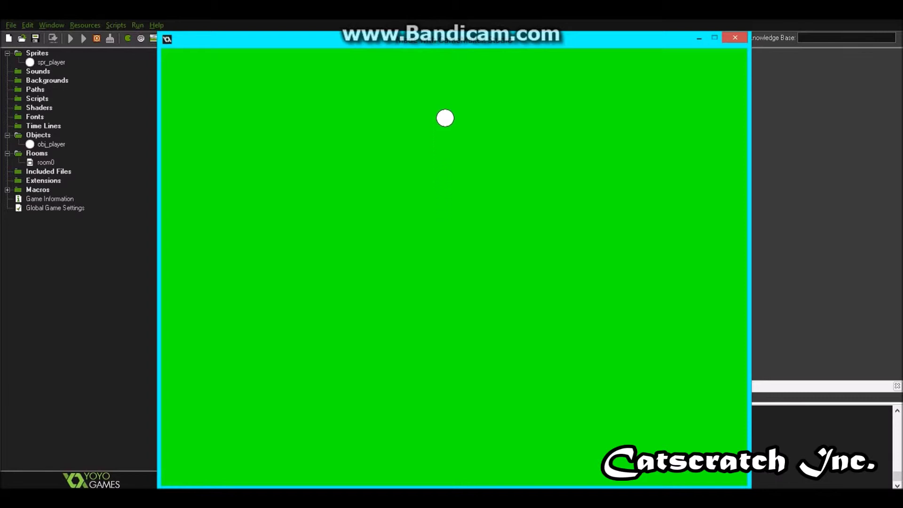
key(Up)
key(Escape)
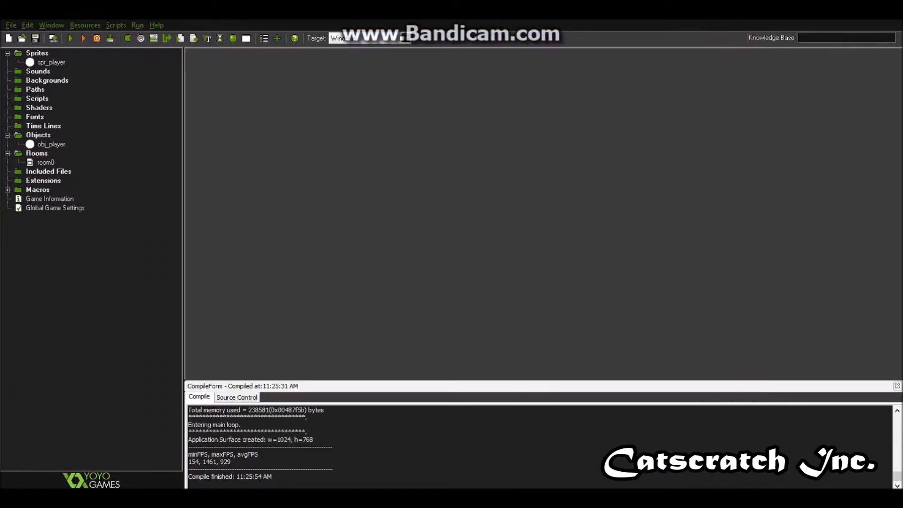
double_click(51, 144)
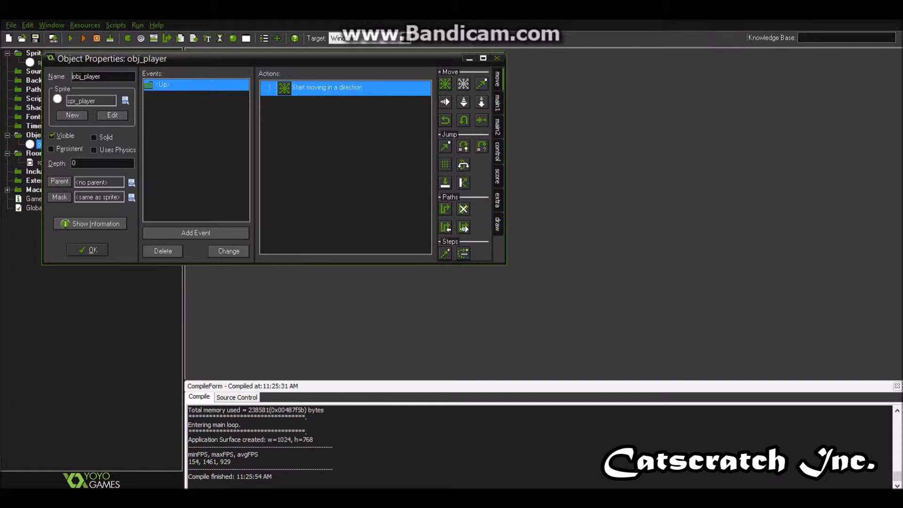
Replace the Up event's move action with a relative Jump to Position of (0, -5).
key(Delete)
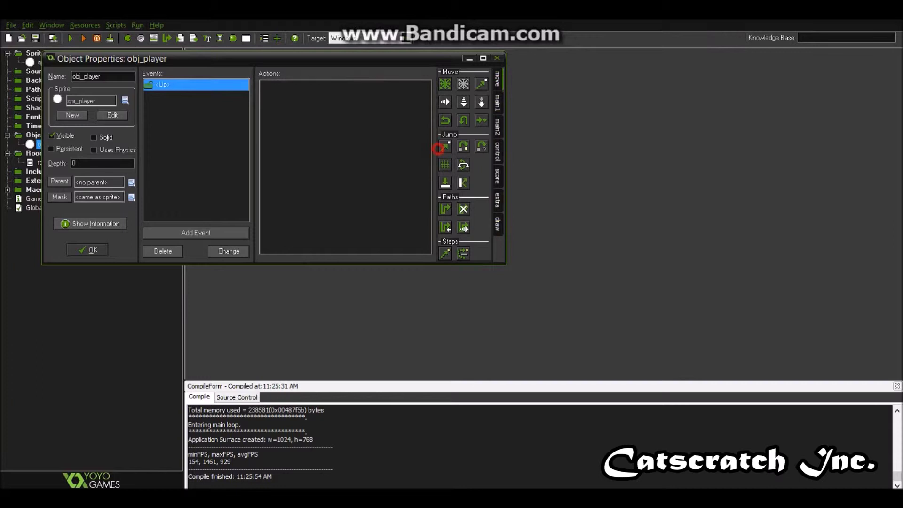
drag(445, 146, 329, 90)
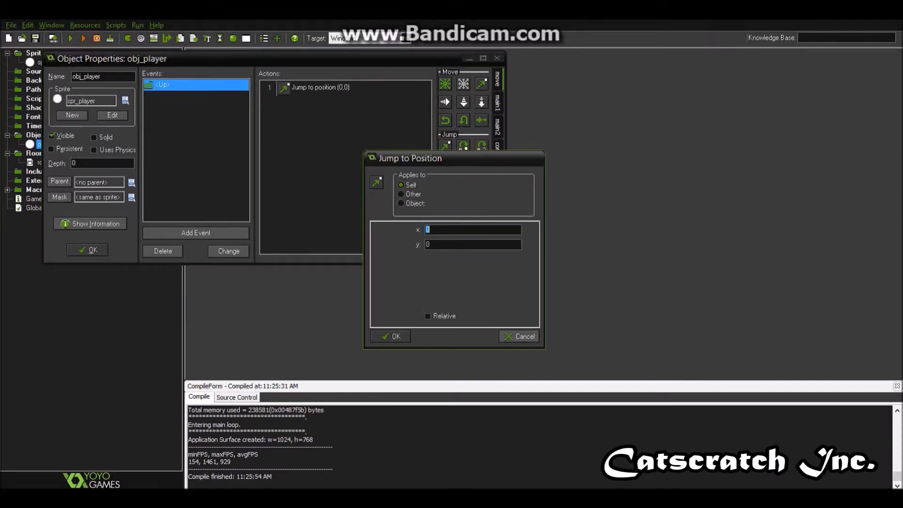
click(440, 317)
double_click(440, 244)
text(-5)
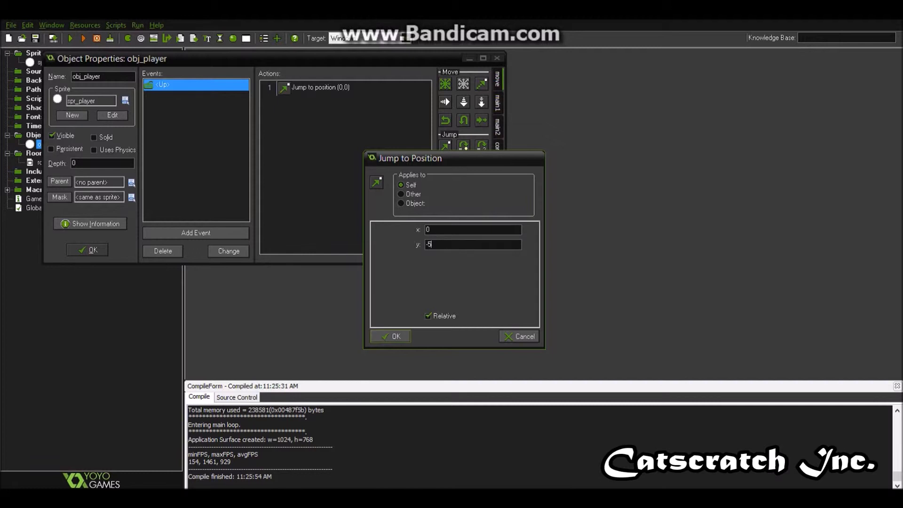
click(395, 337)
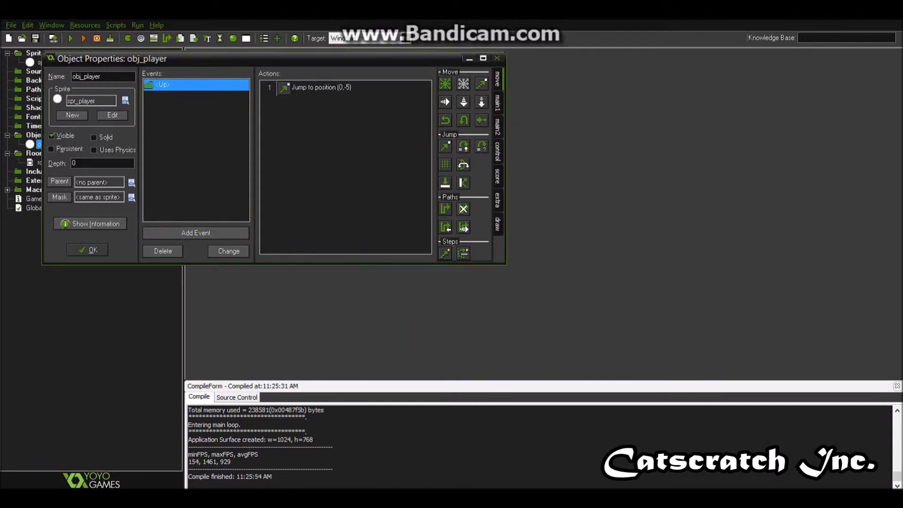
Add a Left key event jumping to (-5, 0), then recheck the Up event's jump settings.
click(196, 233)
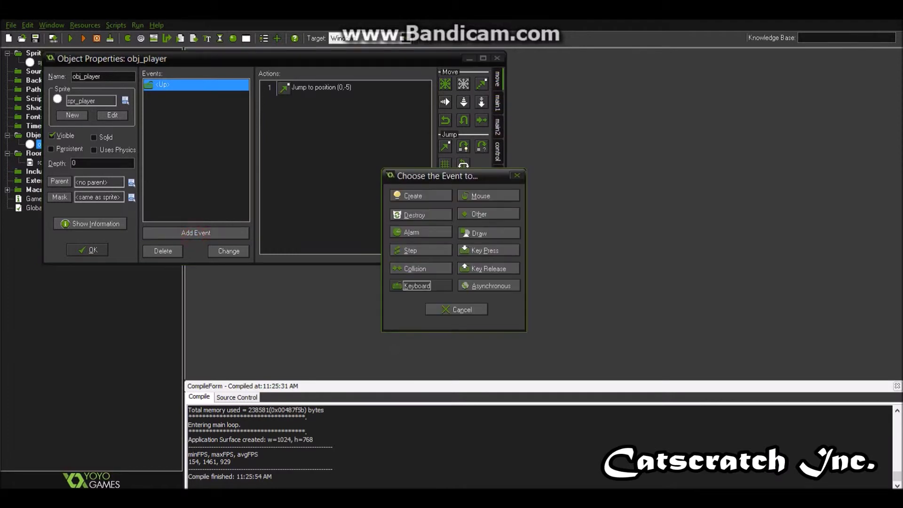
click(414, 286)
click(456, 85)
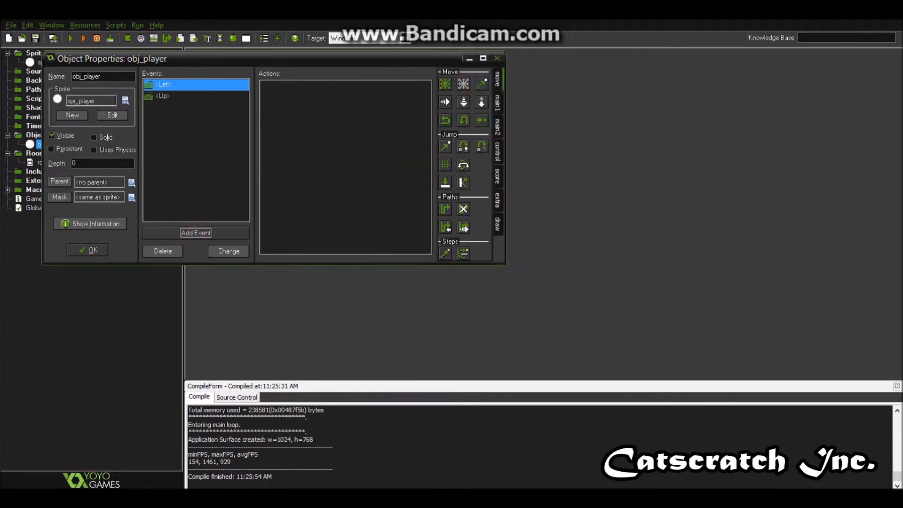
drag(445, 146, 330, 118)
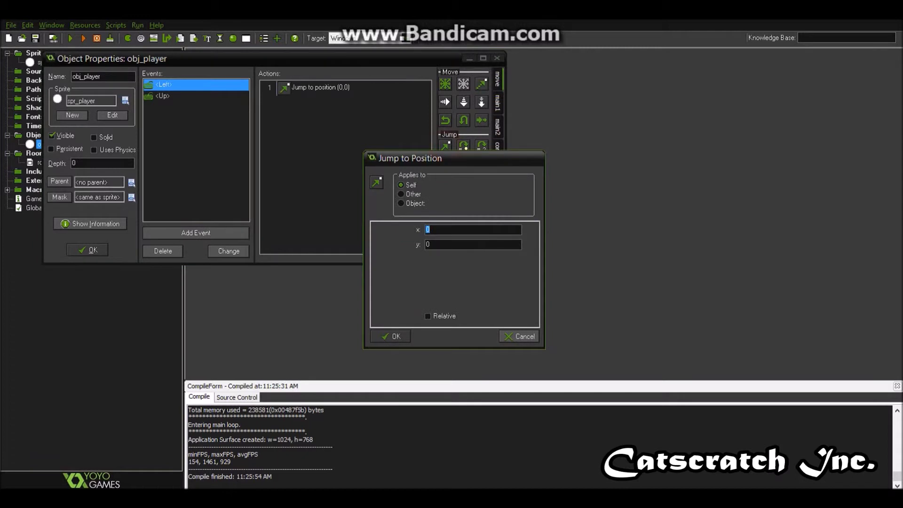
text(-5)
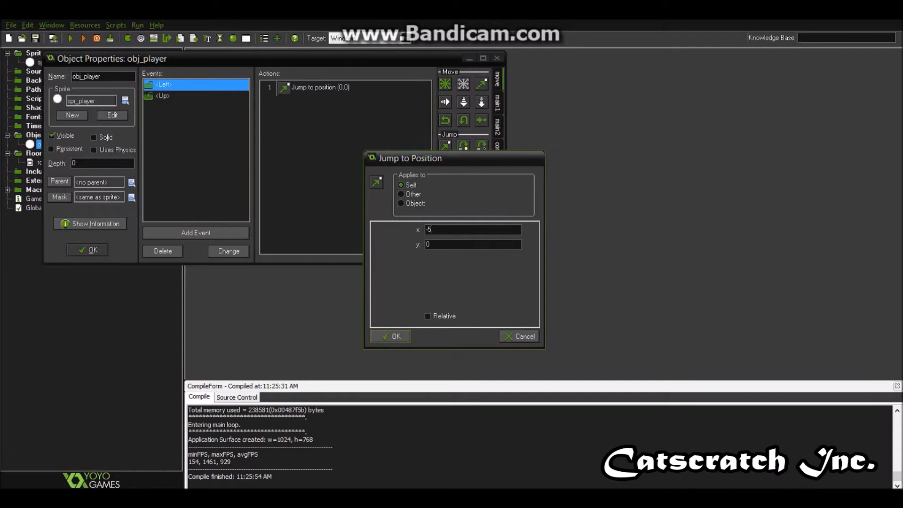
click(391, 336)
click(162, 95)
double_click(321, 87)
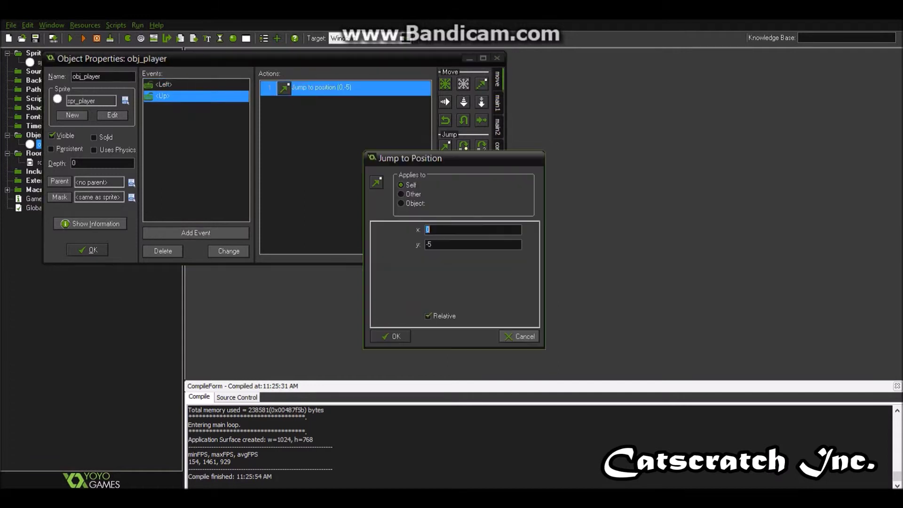
click(391, 336)
Add a Right key event with a Jump to Position of (5, 0).
click(196, 233)
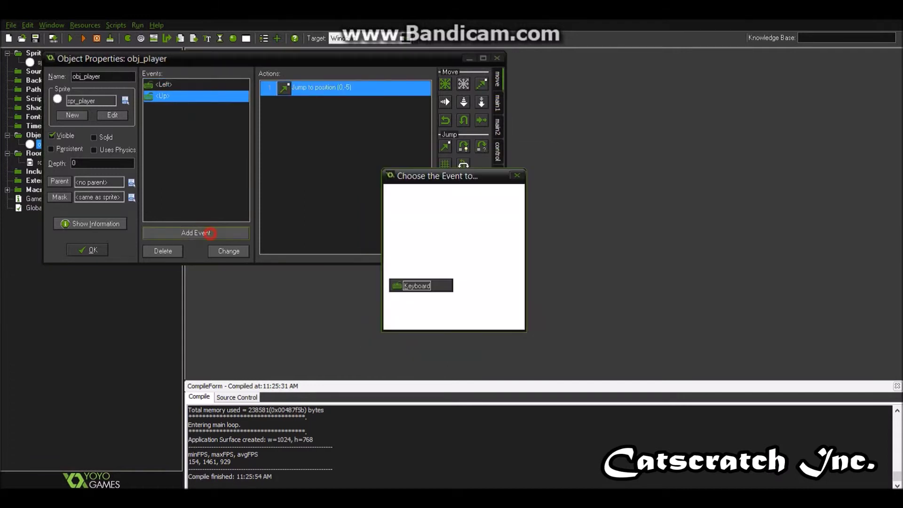
click(411, 286)
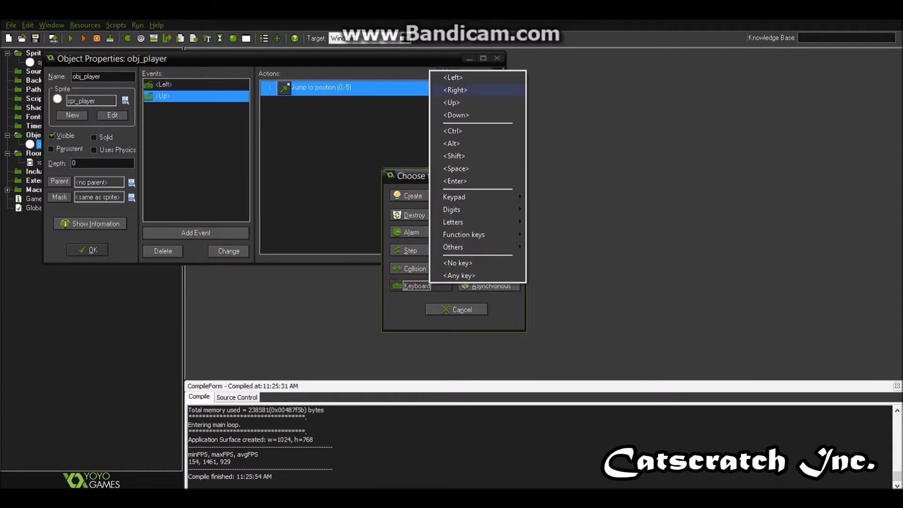
click(455, 90)
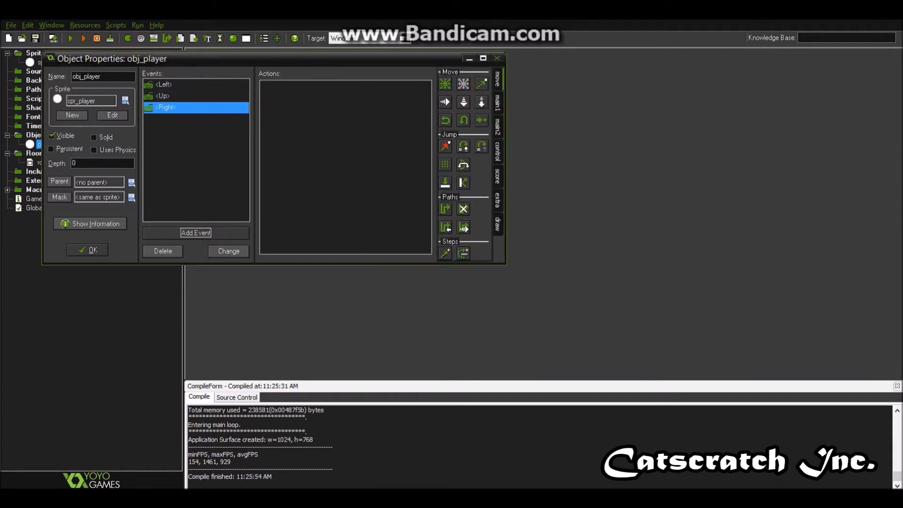
drag(482, 83, 321, 87)
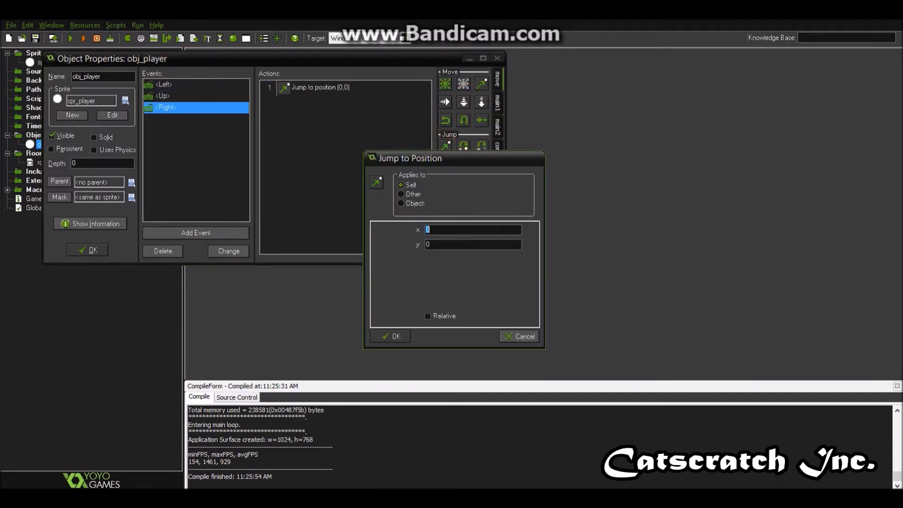
text(5)
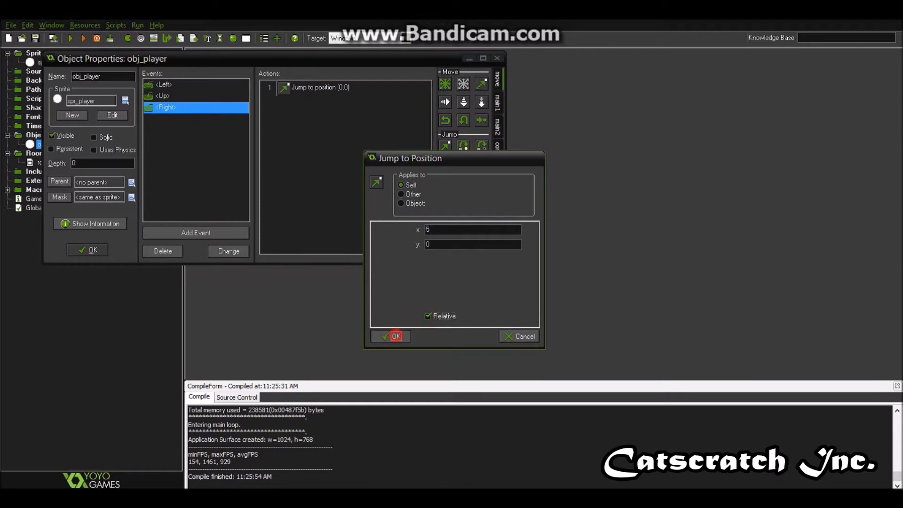
click(393, 336)
Make the Left event's (-5, 0) jump relative to the current position.
click(230, 84)
click(315, 89)
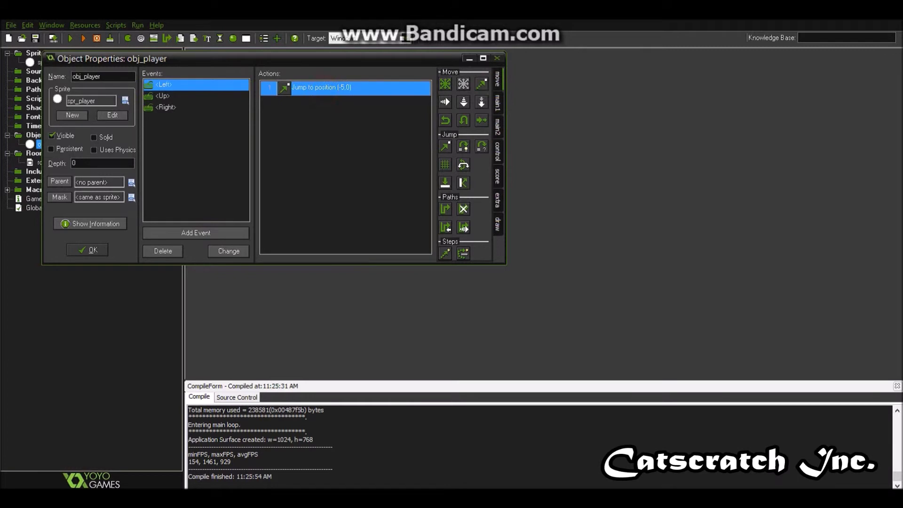
double_click(314, 90)
click(427, 315)
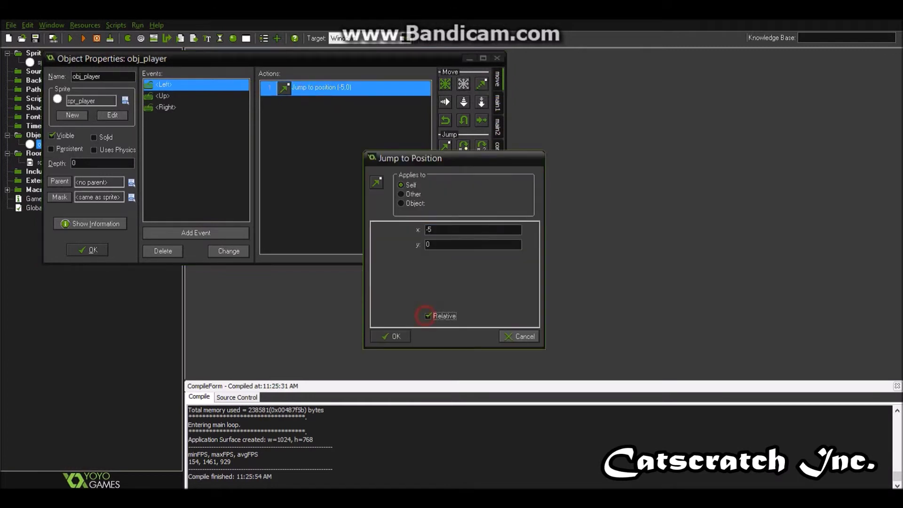
click(393, 336)
Add a Down key event with a relative Jump to Position of (0, 5), then close obj_player.
click(228, 233)
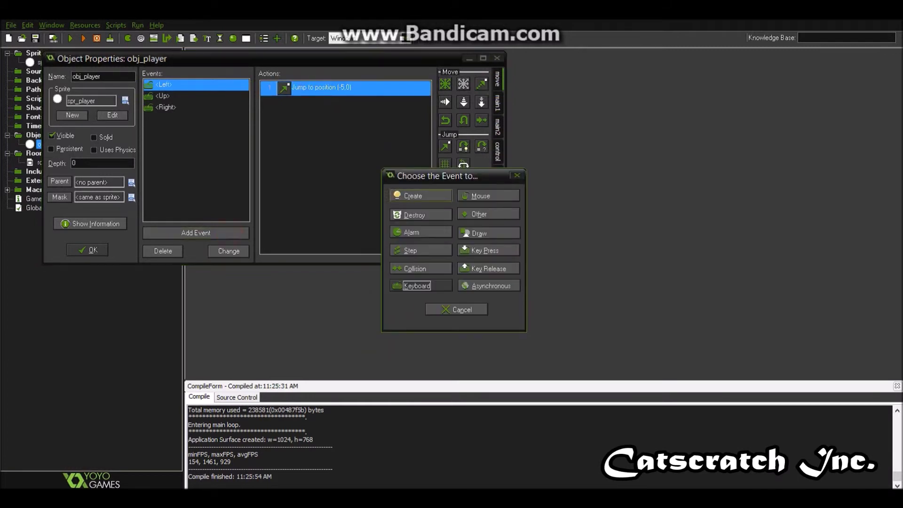
click(417, 286)
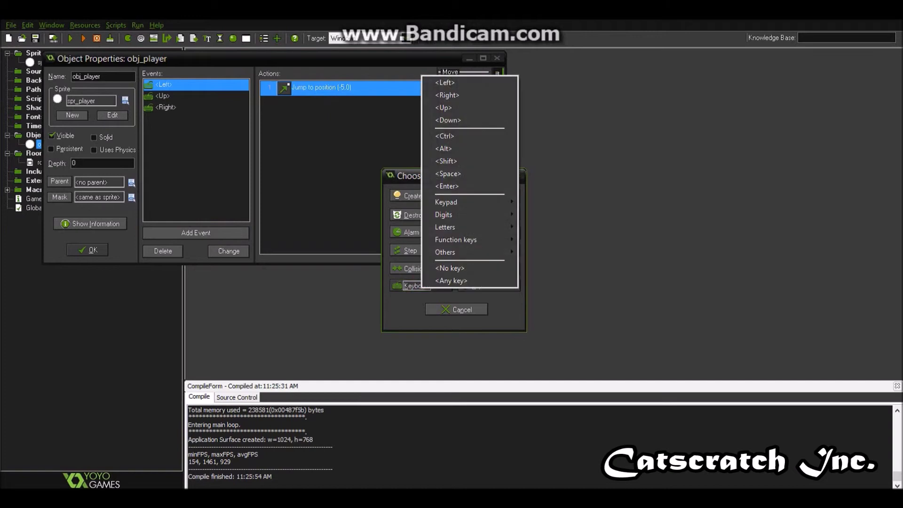
click(464, 120)
click(195, 95)
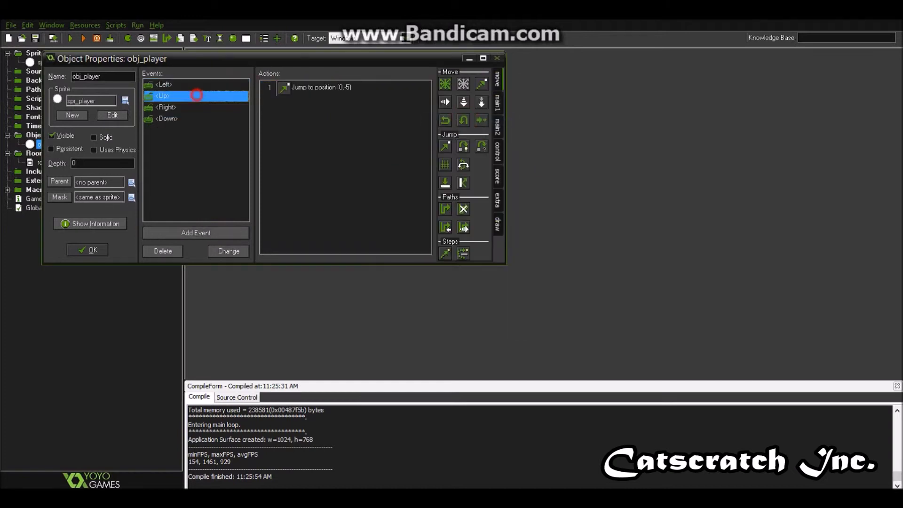
click(197, 118)
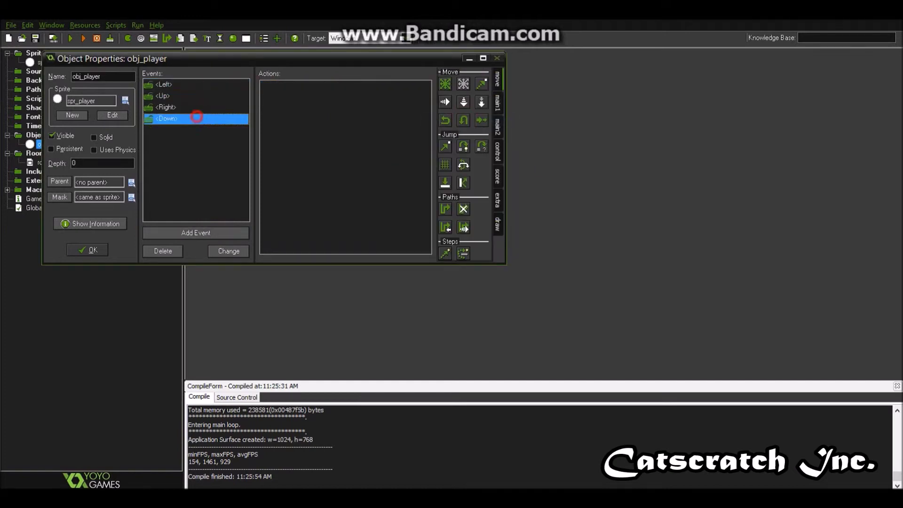
drag(446, 147, 329, 118)
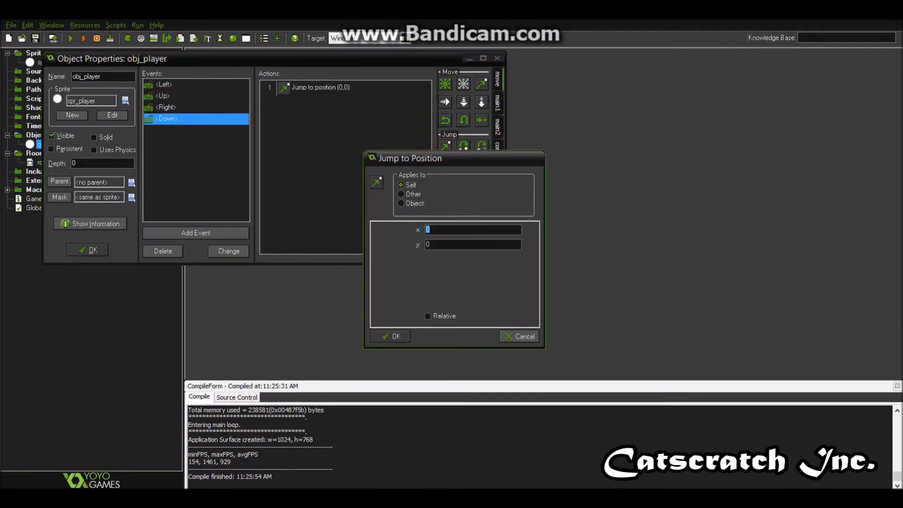
key(Tab)
text(5)
click(428, 316)
click(391, 336)
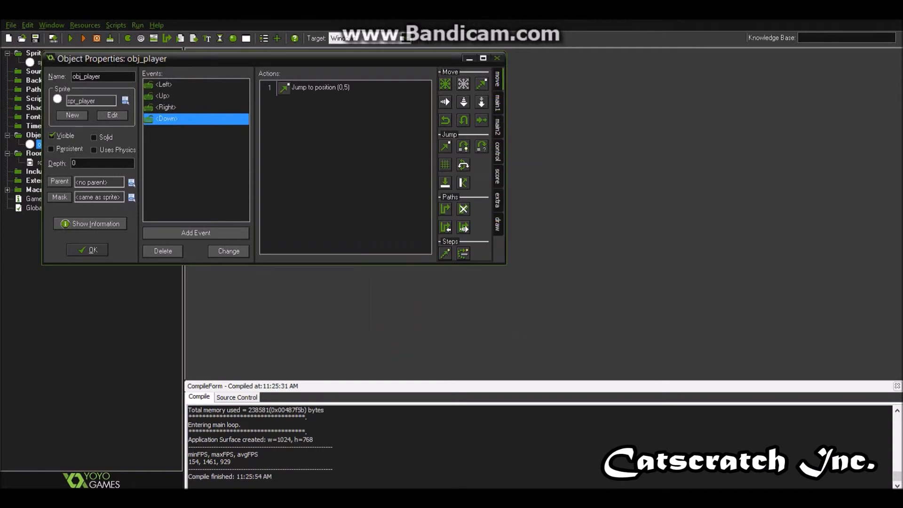
click(90, 250)
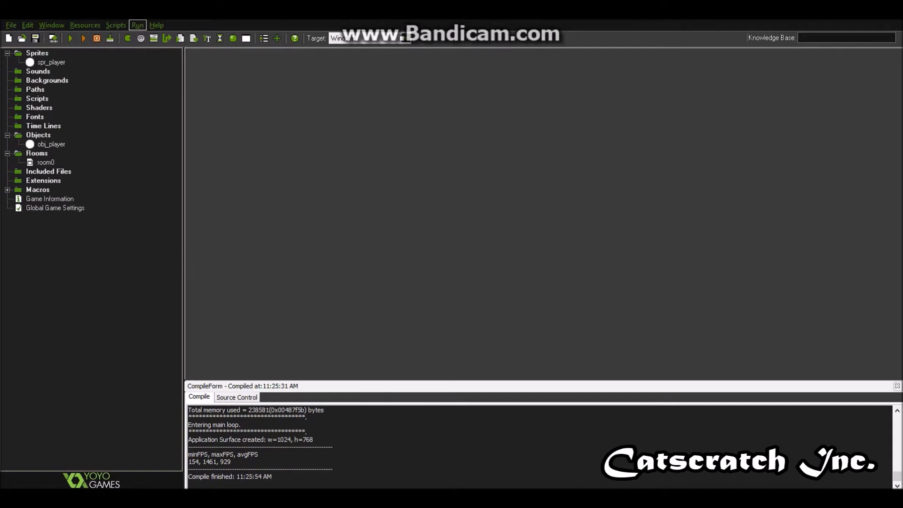
Compile and launch a test run of the game with the green toolbar Run button.
click(138, 25)
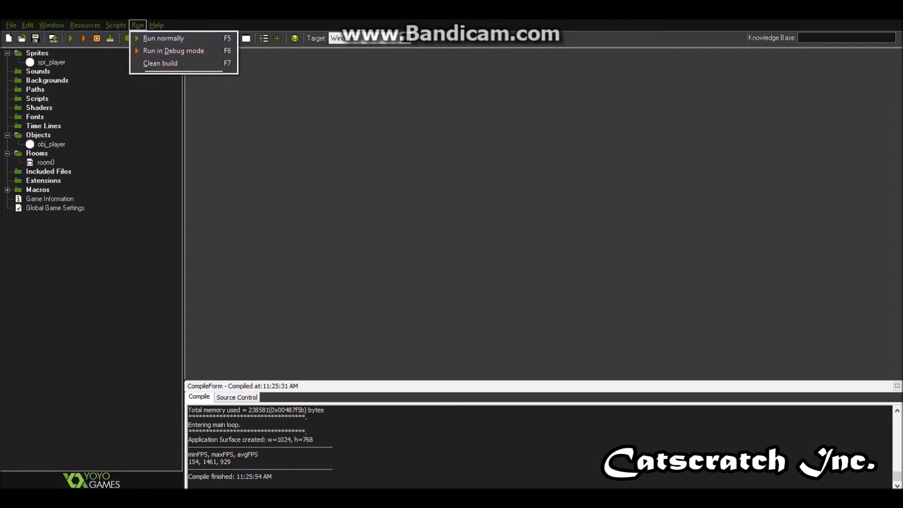
click(145, 133)
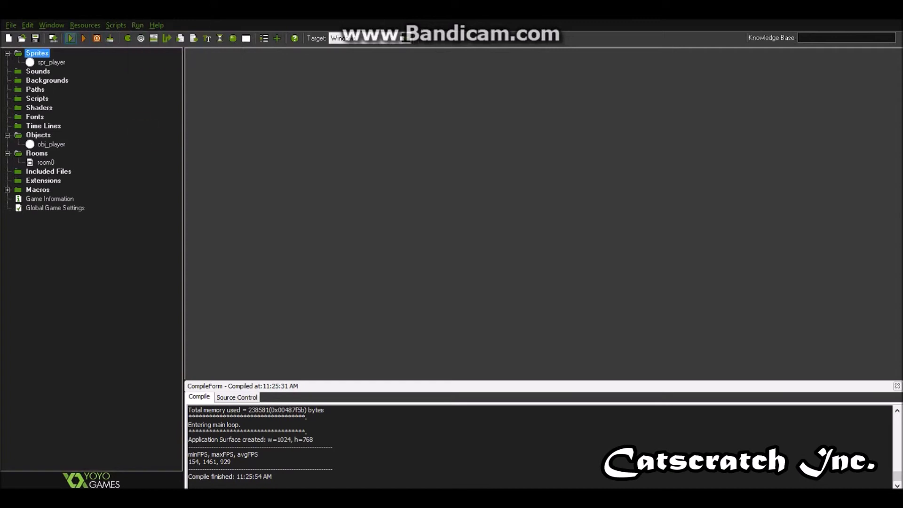
click(71, 38)
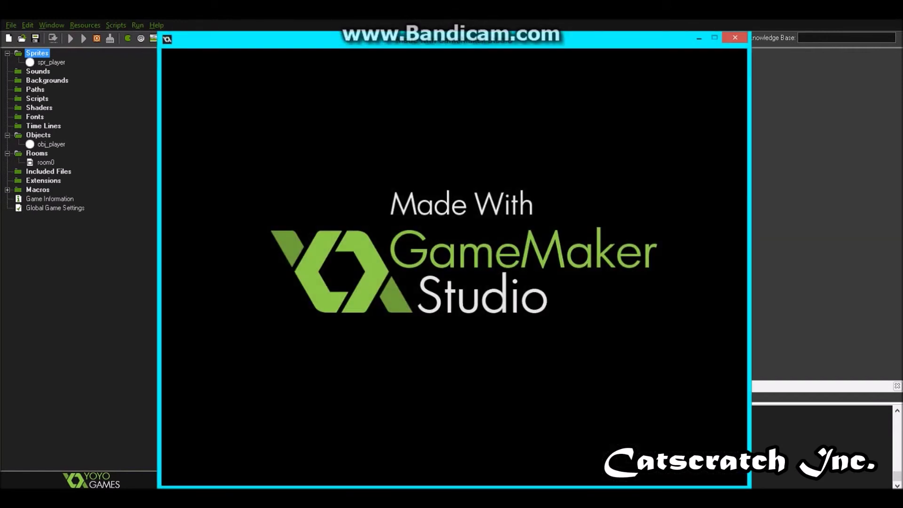
Test the arrow keys by moving the white circle up, right, left and down.
key(Up)
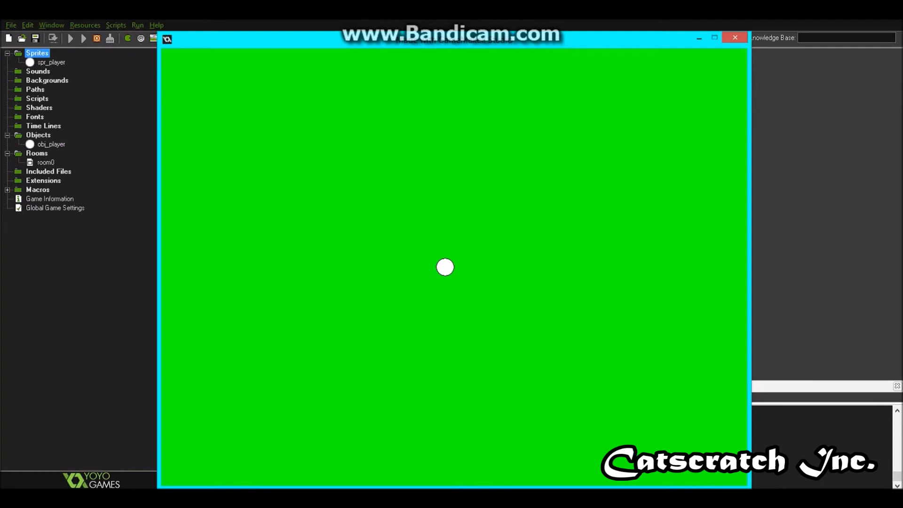
key(Right)
key(Right)
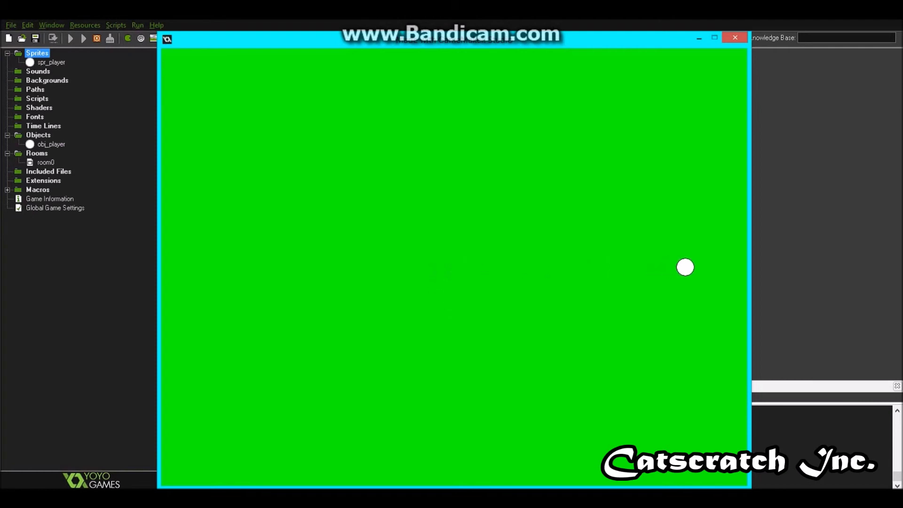
key(Left)
key(Left)
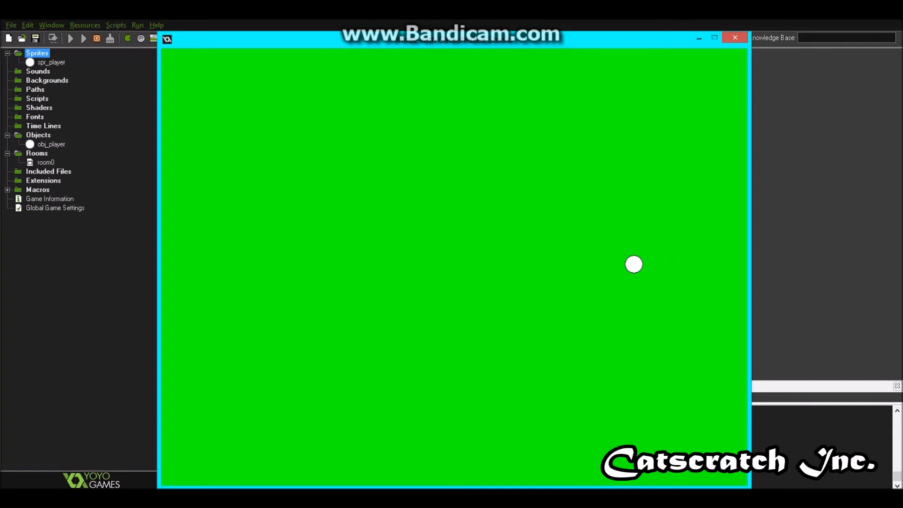
key(Up)
key(Left)
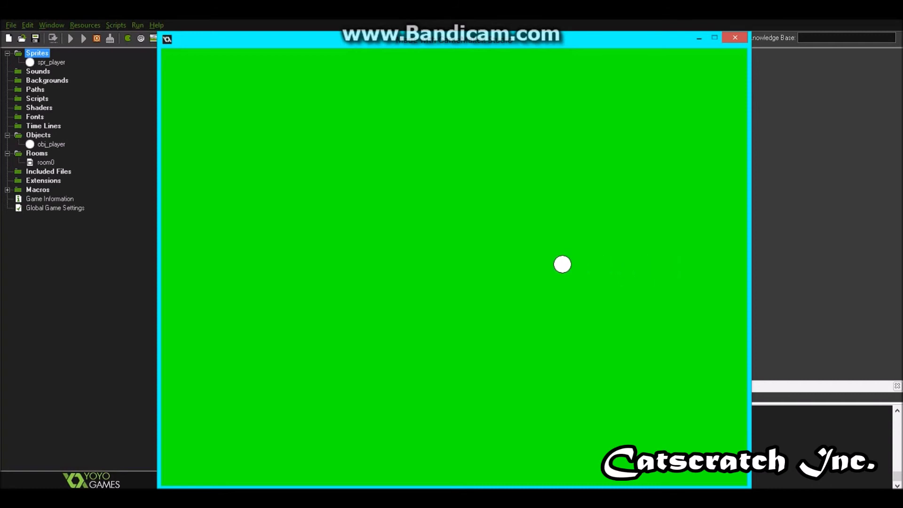
Steer the circle around the green room in repeated up, left, down, right cycles.
key(Left)
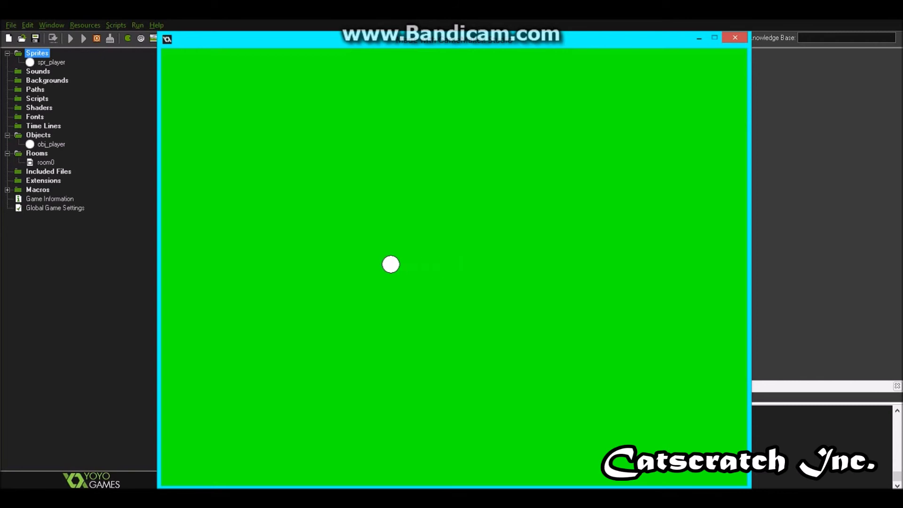
key(Down)
key(Right)
key(Up)
key(Left)
key(Down)
key(Right)
key(Up)
key(Left)
key(Down)
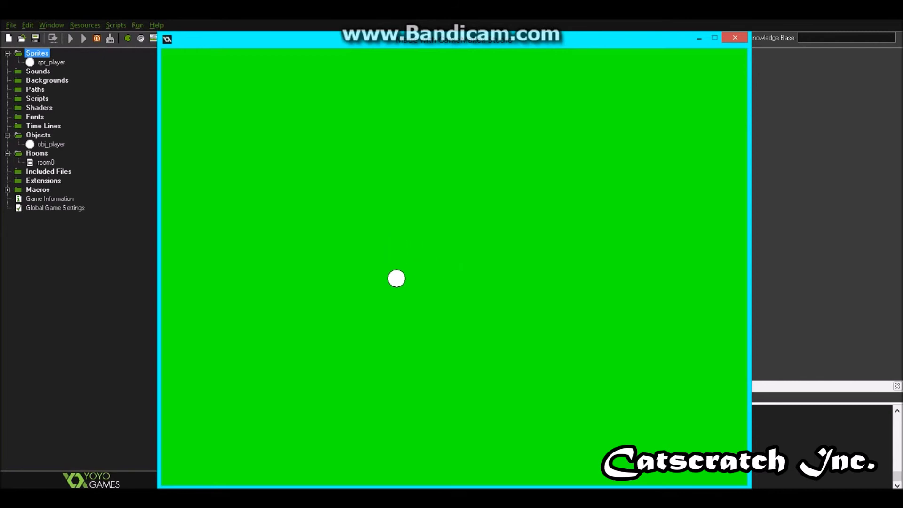
key(Right)
key(Up)
key(Left)
key(Down)
key(Right)
key(Up)
key(Up)
key(Left)
key(Down)
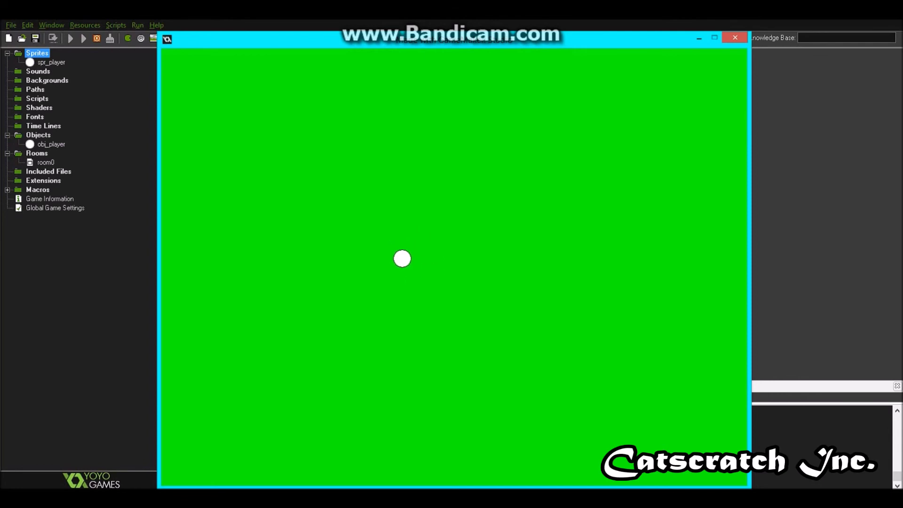
key(Right)
key(Up)
key(Left)
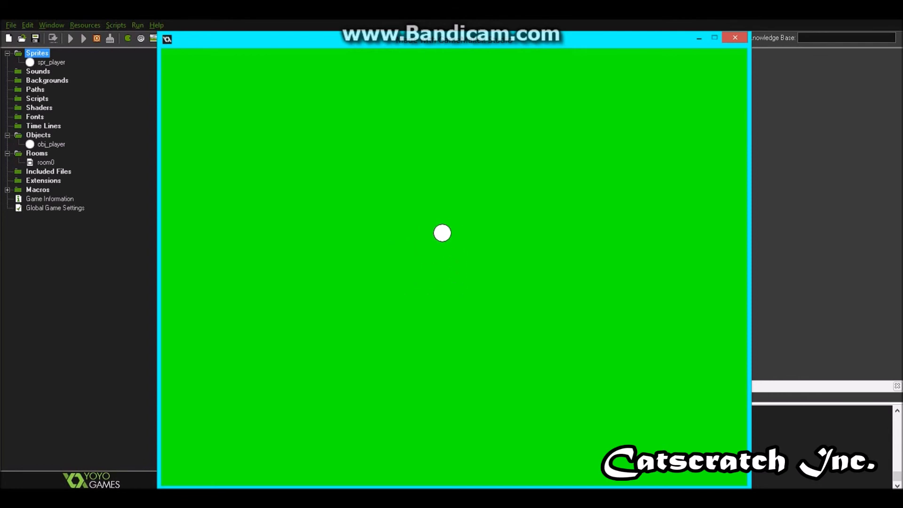
Move the circle diagonally down-right and up-left by combining arrow keys.
key(Down)
key(Right)
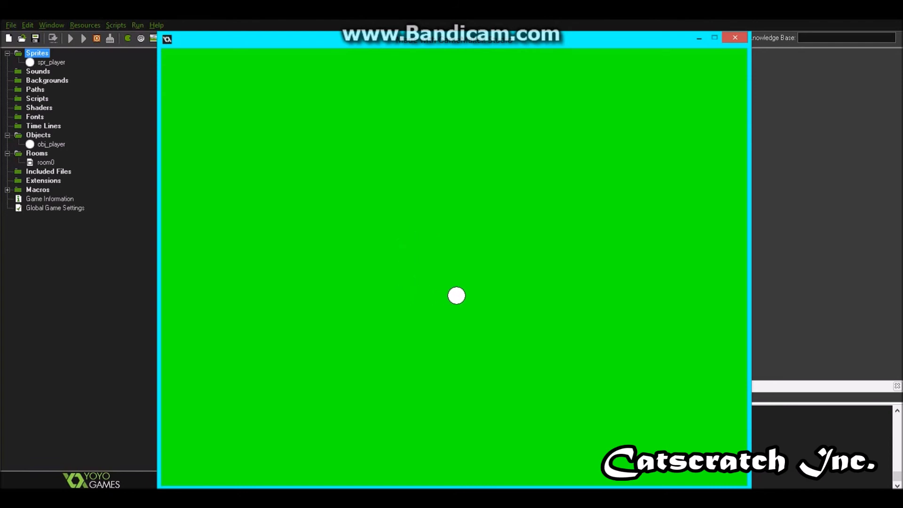
key(Up)
key(Left)
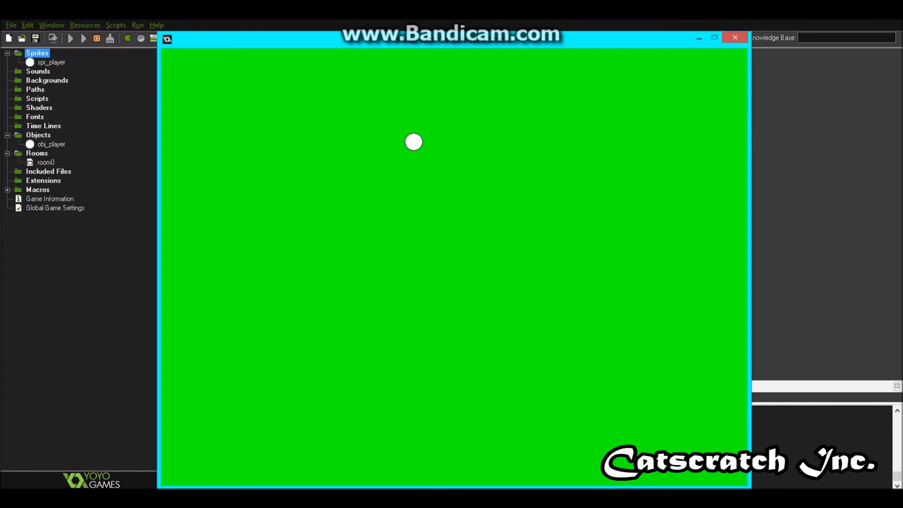
key(Down)
key(Right)
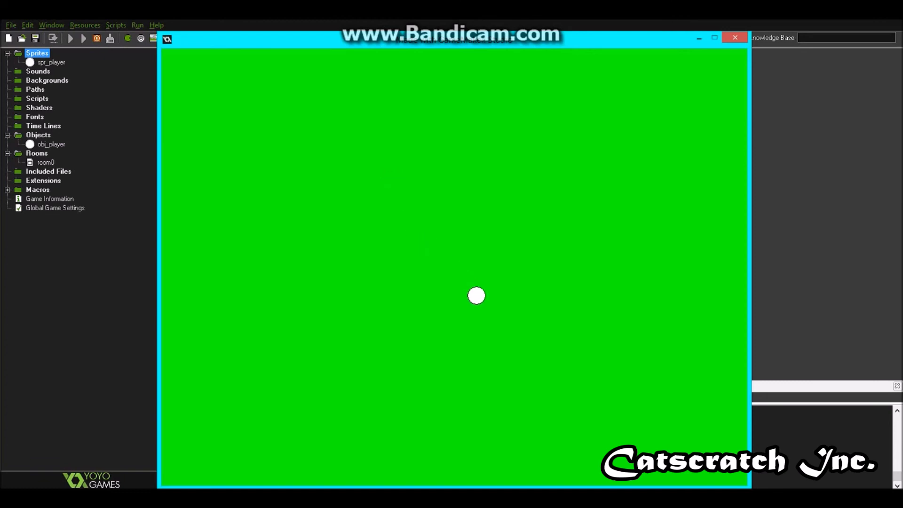
key(Up)
key(Left)
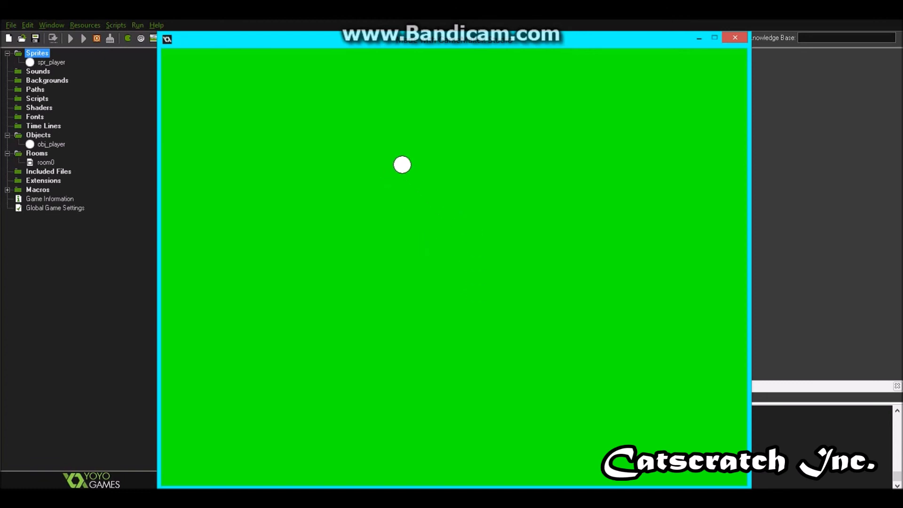
key(Down)
key(Right)
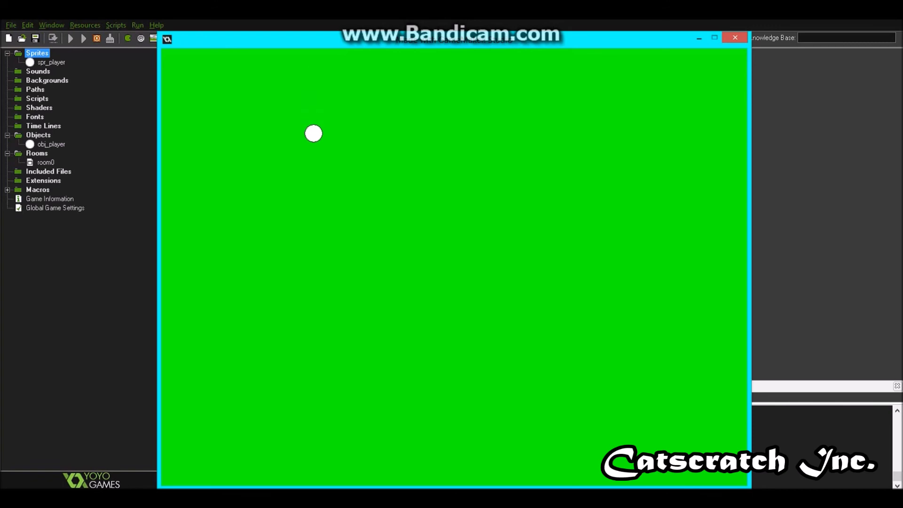